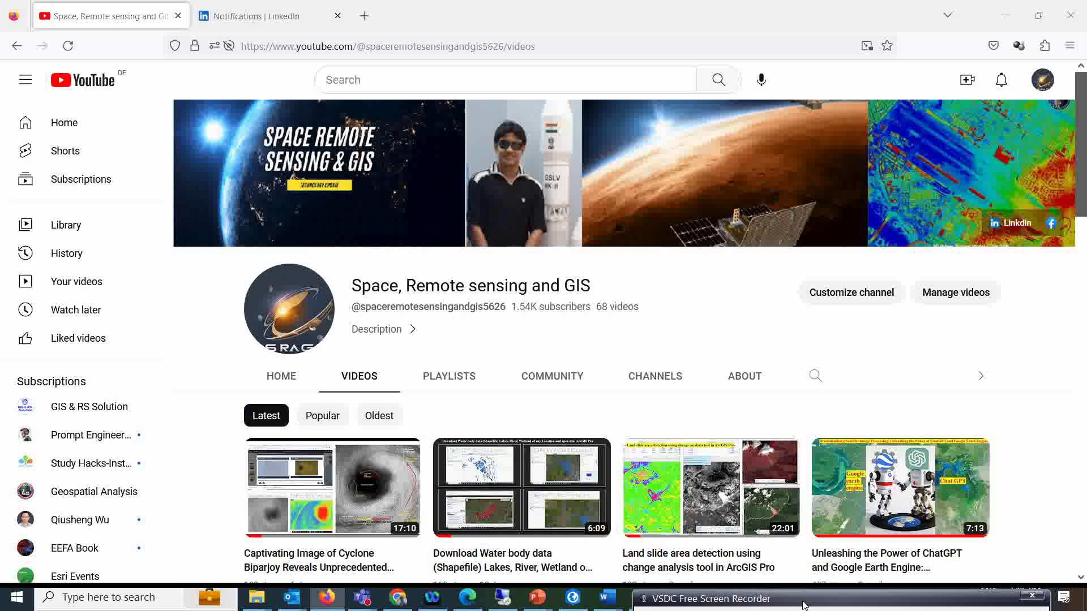
- Switch to ArcGIS Pro and add the Living Atlas layer India: Flood Damage (2016-18) to the current map
{"action": "left_click", "coordinate": [572, 597]}
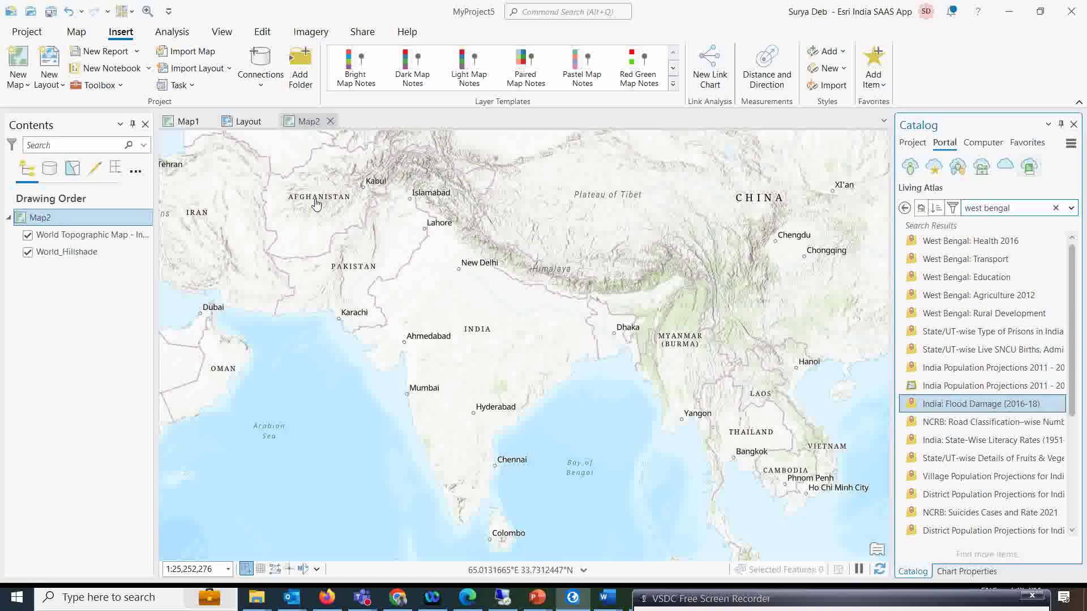
{"action": "left_click_drag", "start_coordinate": [893, 258], "coordinate": [852, 259]}
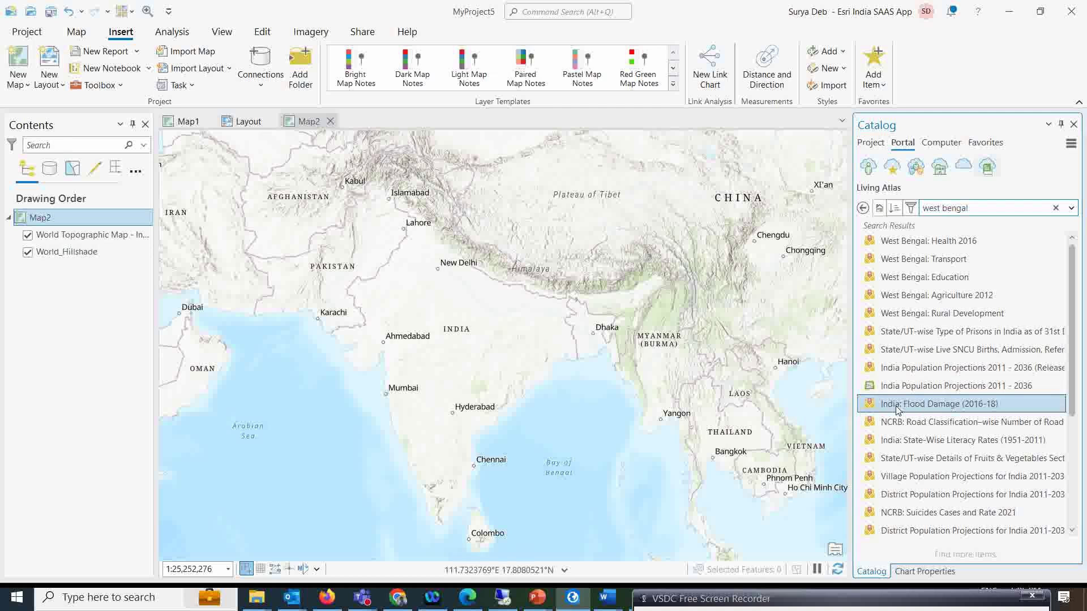
{"action": "mouse_move", "coordinate": [905, 409]}
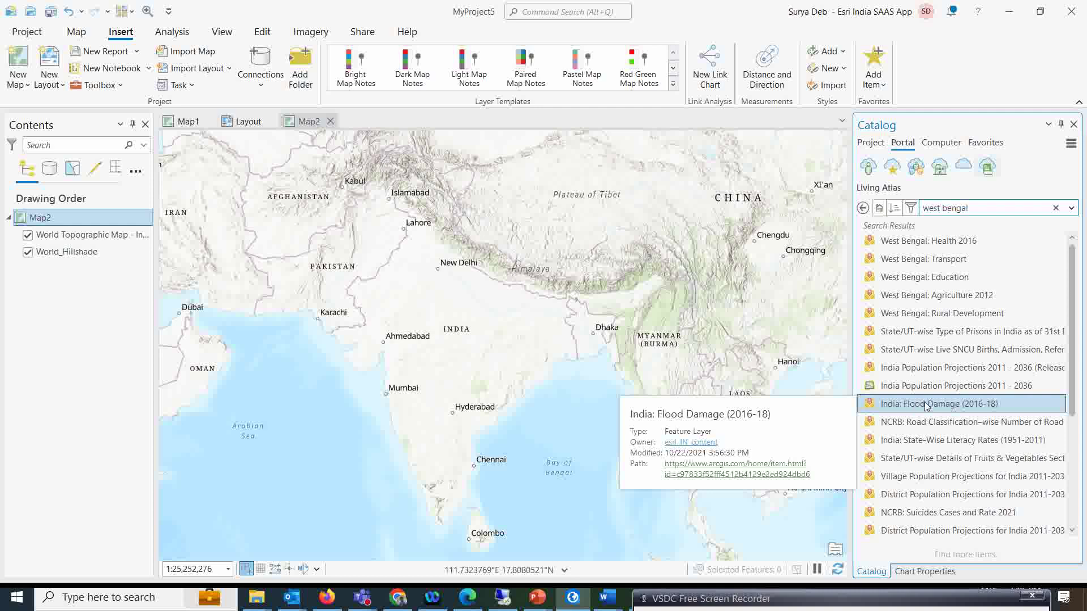
{"action": "right_click", "coordinate": [926, 406]}
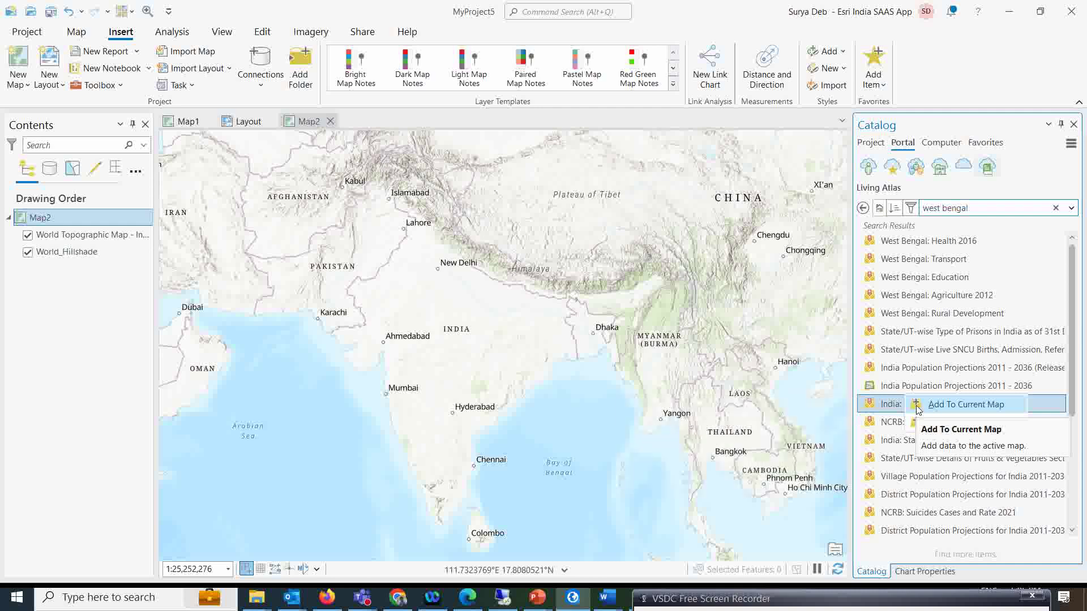
{"action": "left_click", "coordinate": [917, 406]}
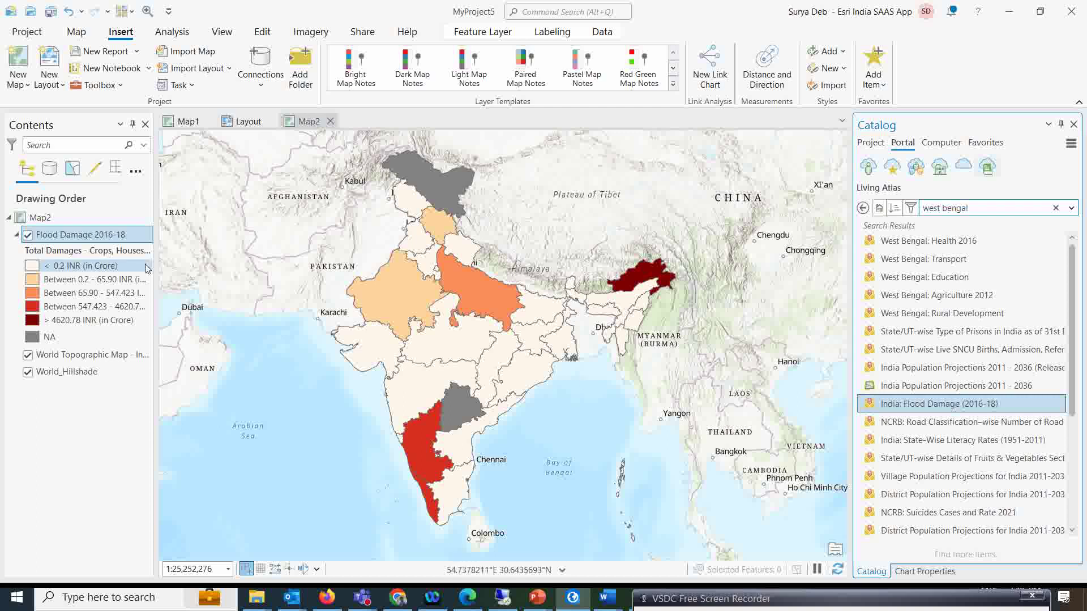
- Review the Flood Damage 2016-18 layer's attribute table across its yearly damage fields, then close the table
{"action": "left_click_drag", "start_coordinate": [157, 268], "coordinate": [198, 268]}
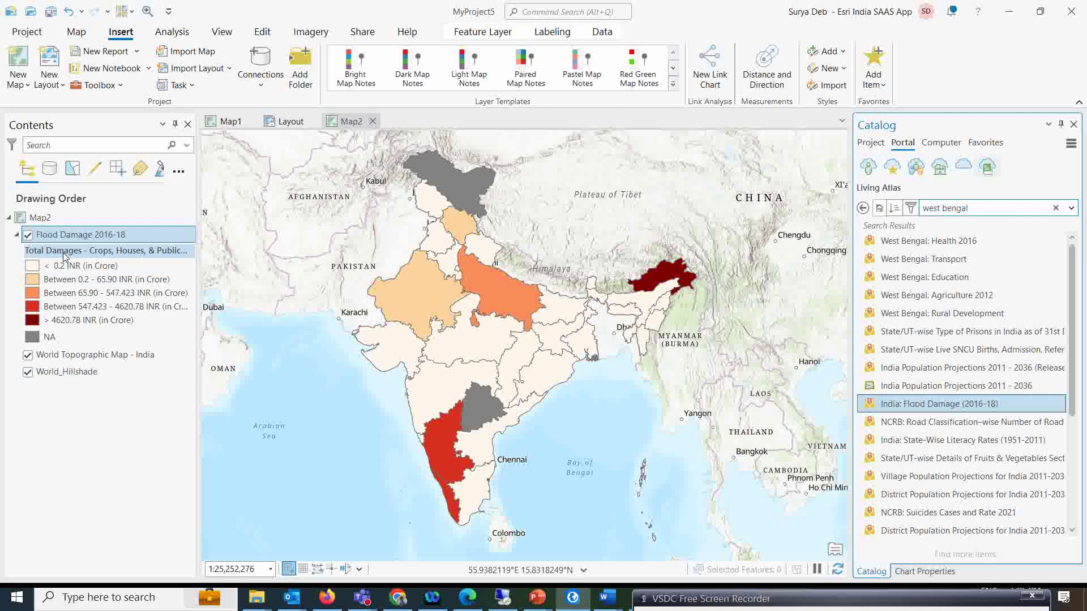
{"action": "right_click", "coordinate": [81, 239]}
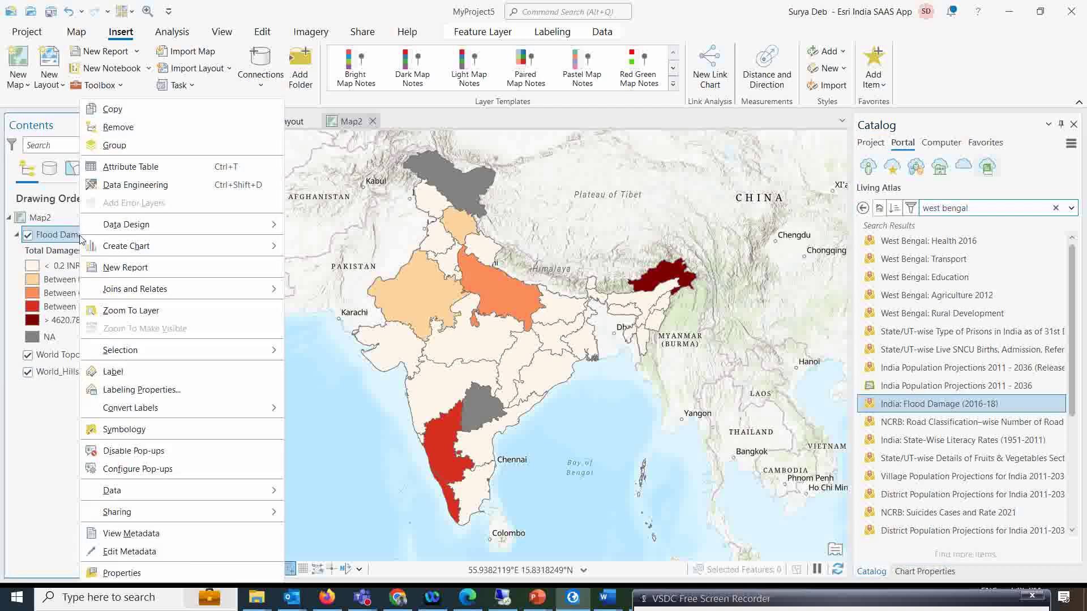
{"action": "left_click", "coordinate": [130, 166]}
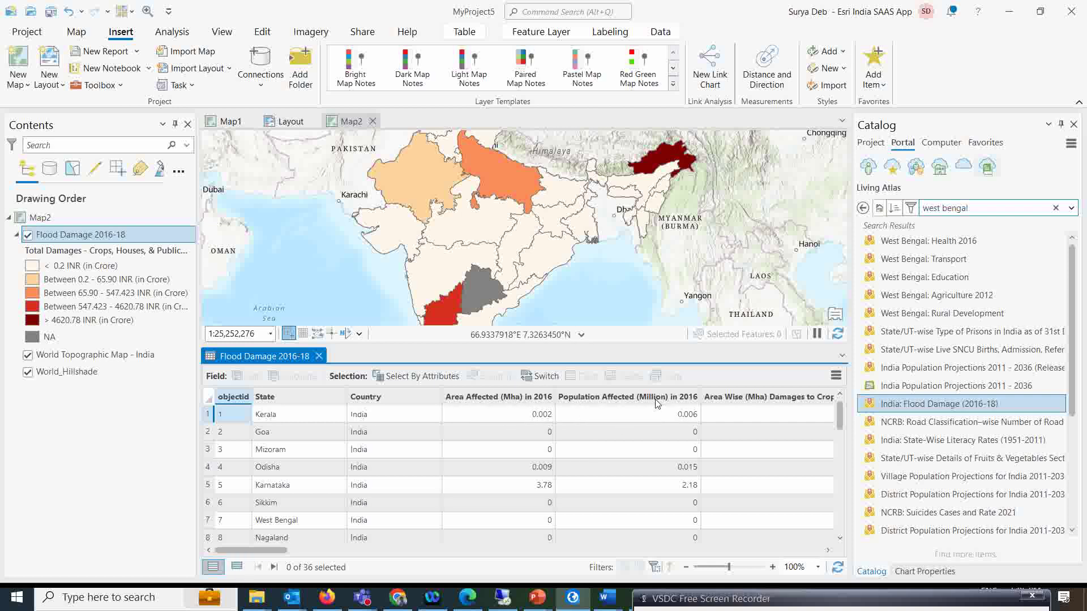
{"action": "left_click_drag", "start_coordinate": [255, 549], "coordinate": [708, 552]}
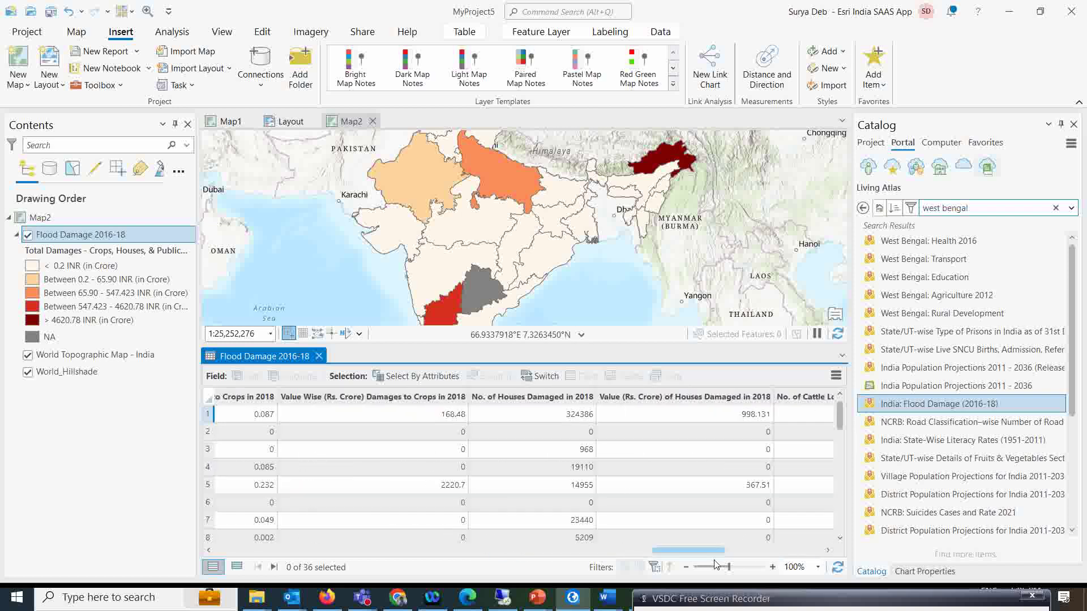
{"action": "left_click", "coordinate": [319, 355]}
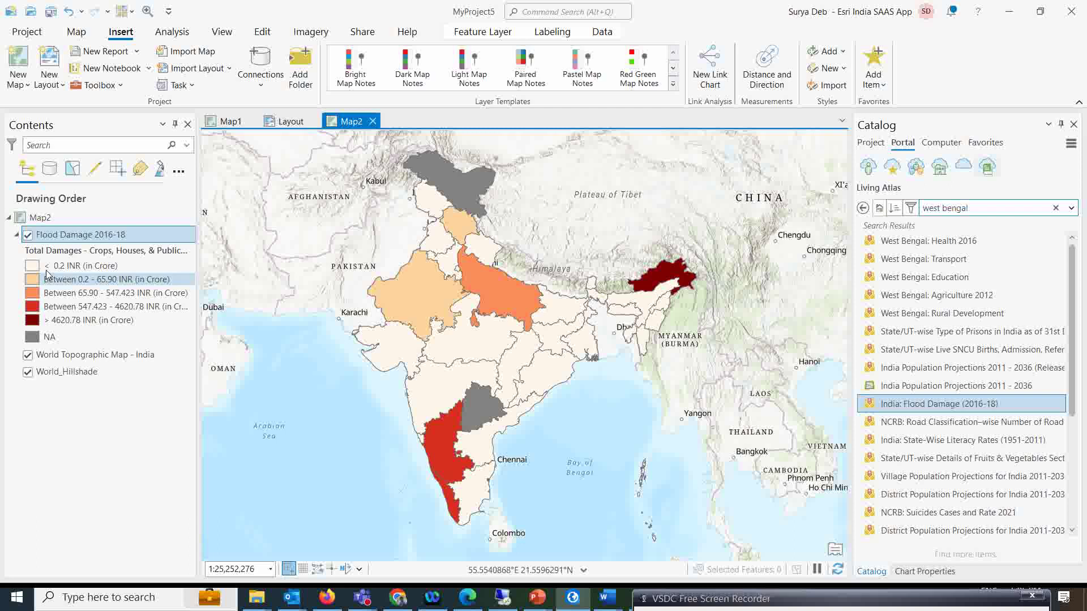
- Open the Data Engineering view for the Flood Damage 2016-18 layer and dock it beside the map
{"action": "right_click", "coordinate": [83, 239]}
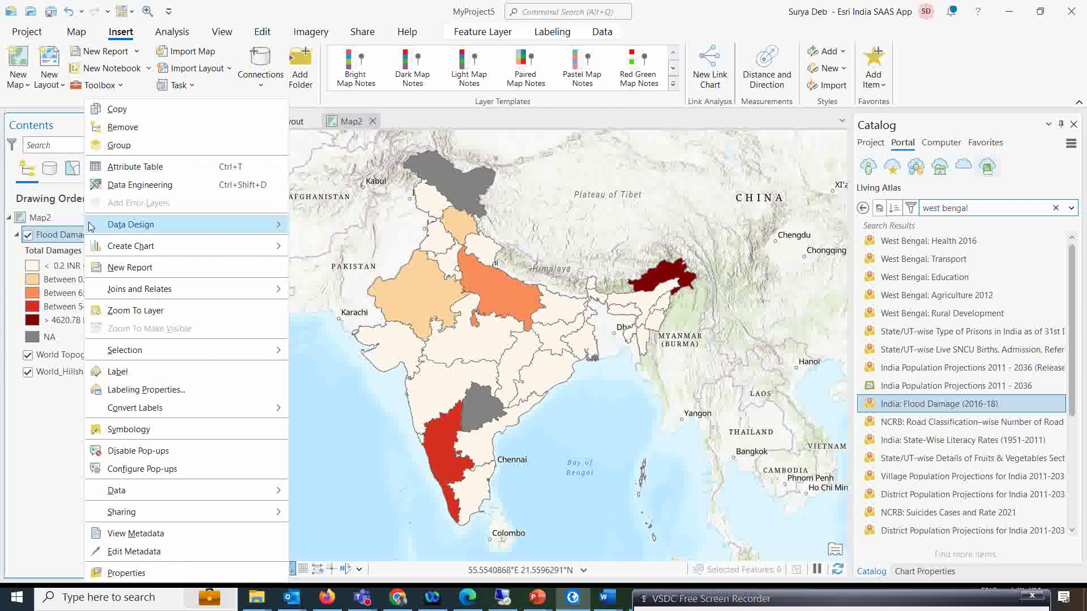
{"action": "left_click", "coordinate": [113, 190]}
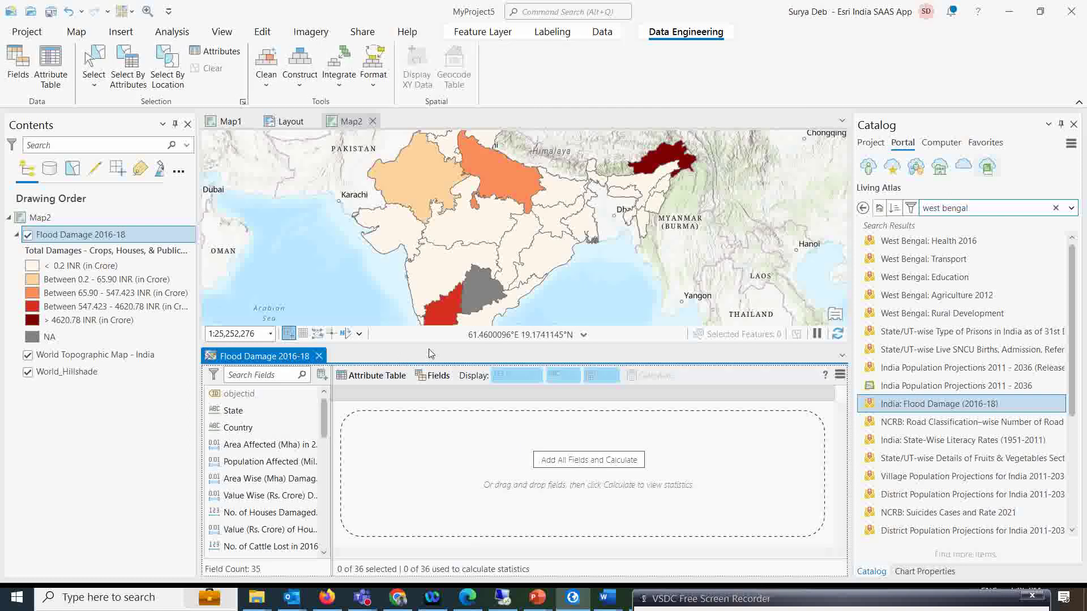
{"action": "left_click_drag", "start_coordinate": [254, 360], "coordinate": [598, 239]}
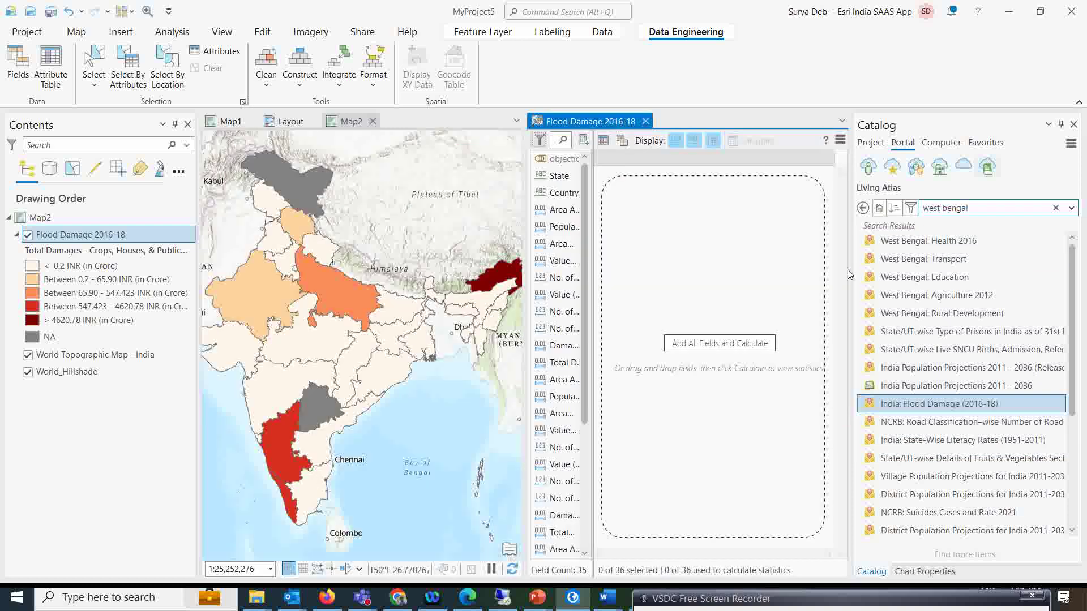
- Close the Catalog pane and enlarge the Data Engineering view and its field list so full field names are readable
{"action": "left_click", "coordinate": [1074, 124]}
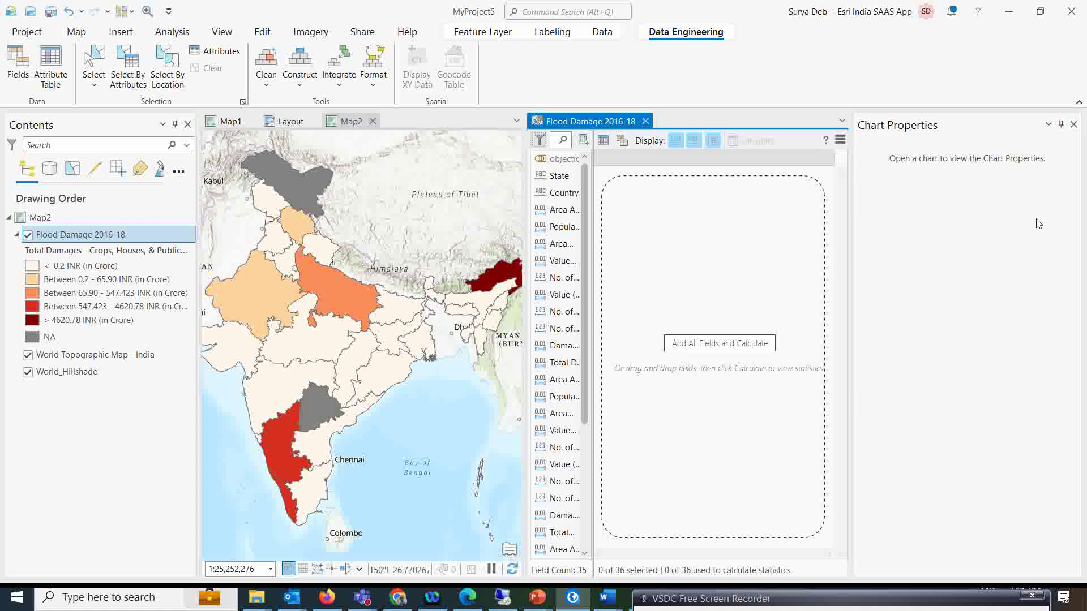
{"action": "left_click_drag", "start_coordinate": [850, 275], "coordinate": [1011, 272]}
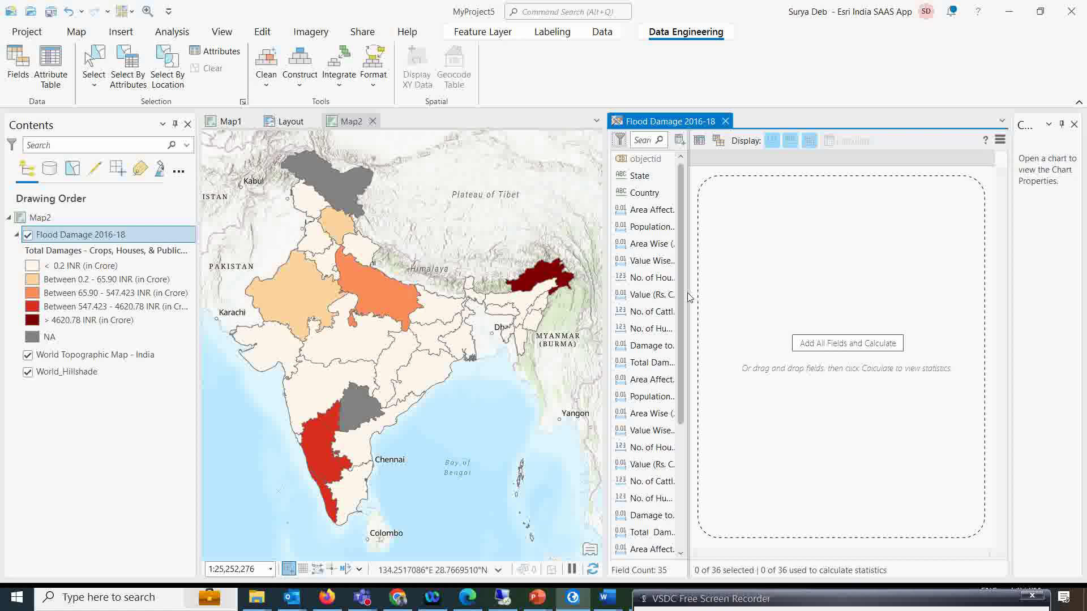
{"action": "left_click_drag", "start_coordinate": [689, 298], "coordinate": [810, 288]}
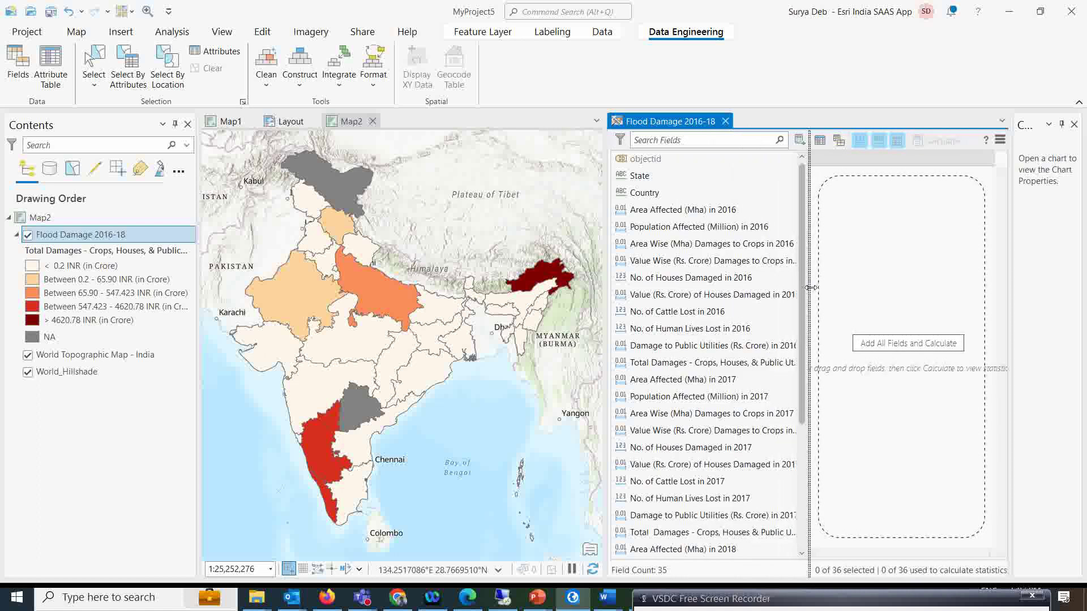
{"action": "left_click_drag", "start_coordinate": [605, 307], "coordinate": [580, 307]}
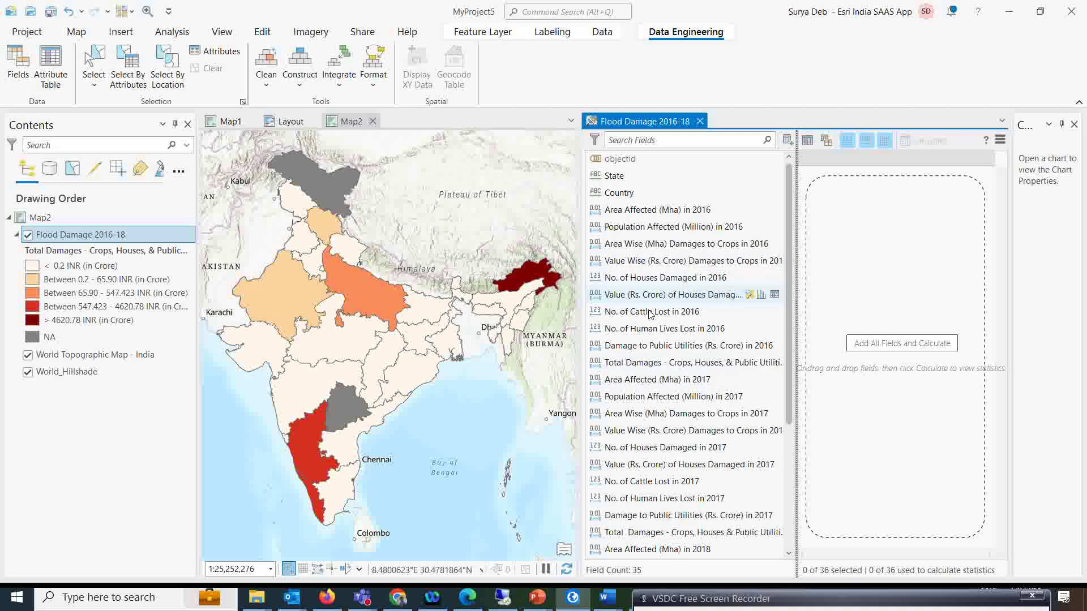
- Symbolize the flood damage layer by No. of Human Lives Lost in 2017, then by No. of Cattle Lost in 2017
{"action": "scroll", "coordinate": [602, 396], "scroll_direction": "down", "scroll_amount": 1}
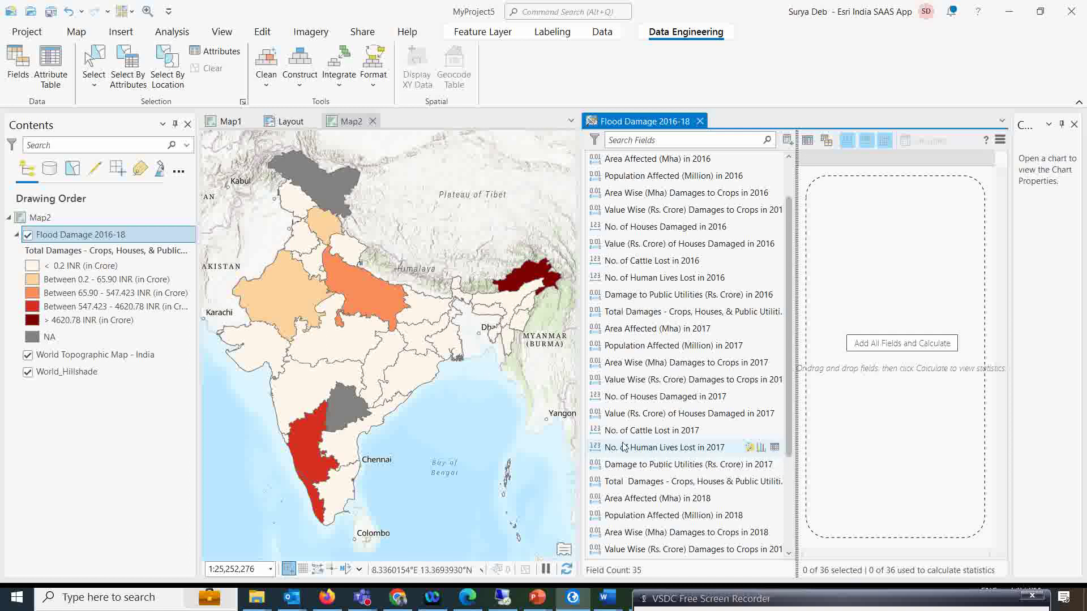
{"action": "left_click", "coordinate": [749, 448]}
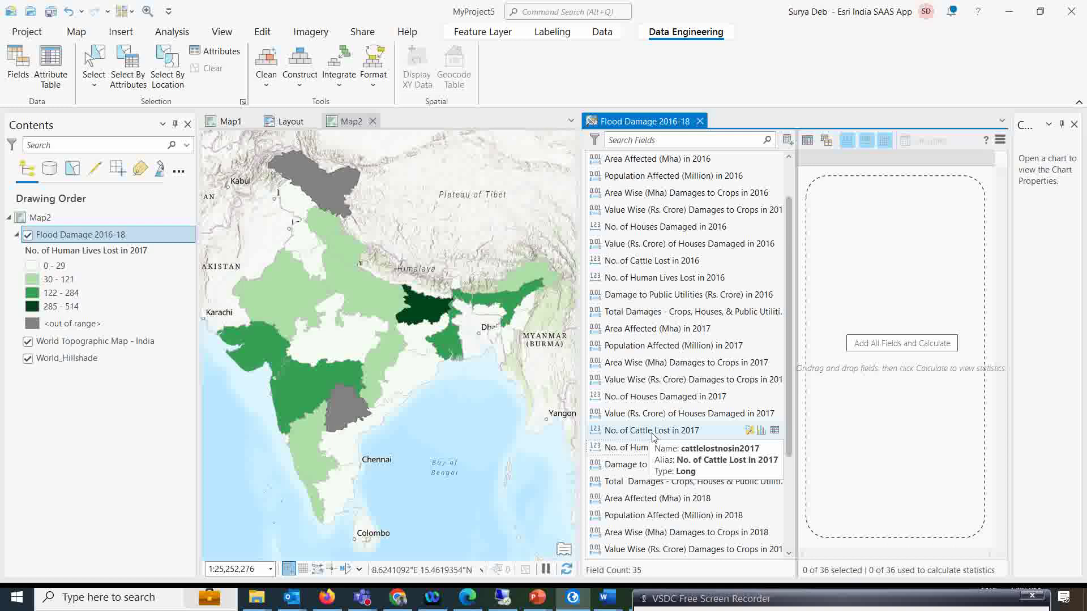
{"action": "left_click", "coordinate": [750, 432]}
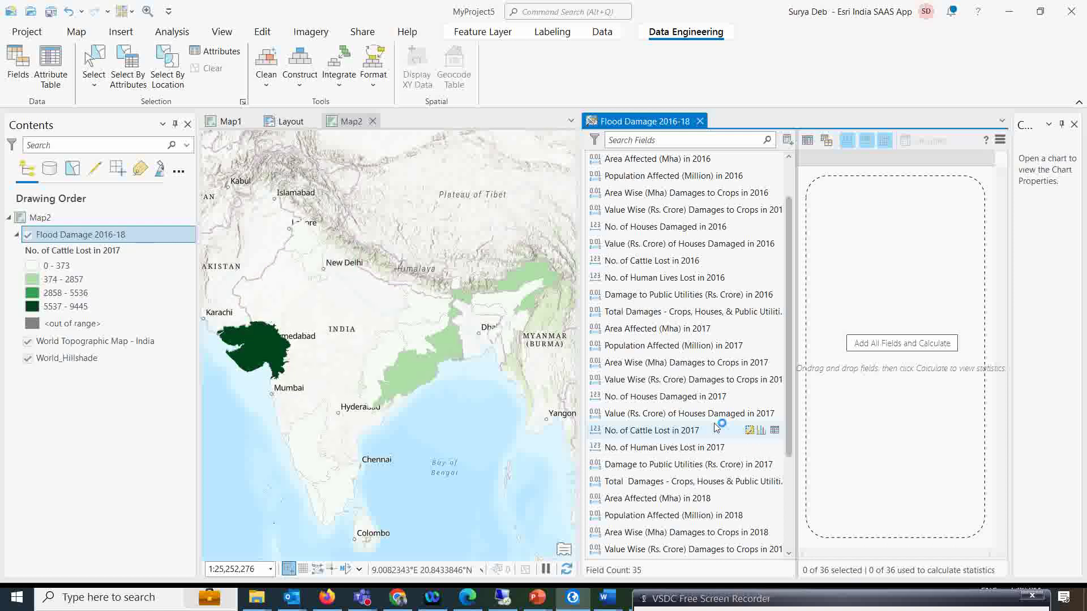
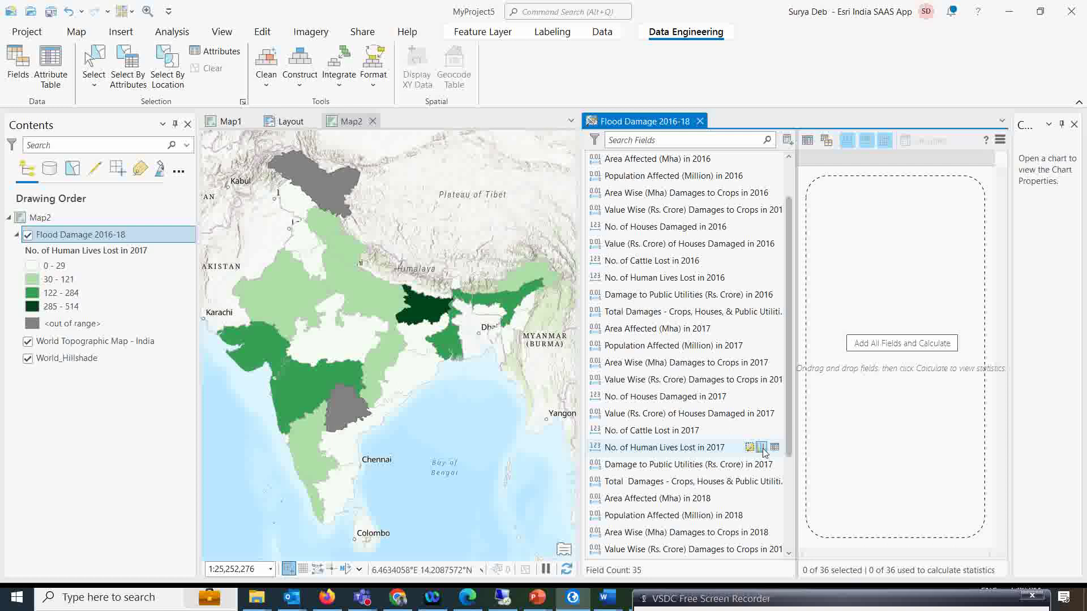
- Create a distribution histogram from the No. of Human Lives Lost in 2017 field
{"action": "left_click", "coordinate": [761, 448]}
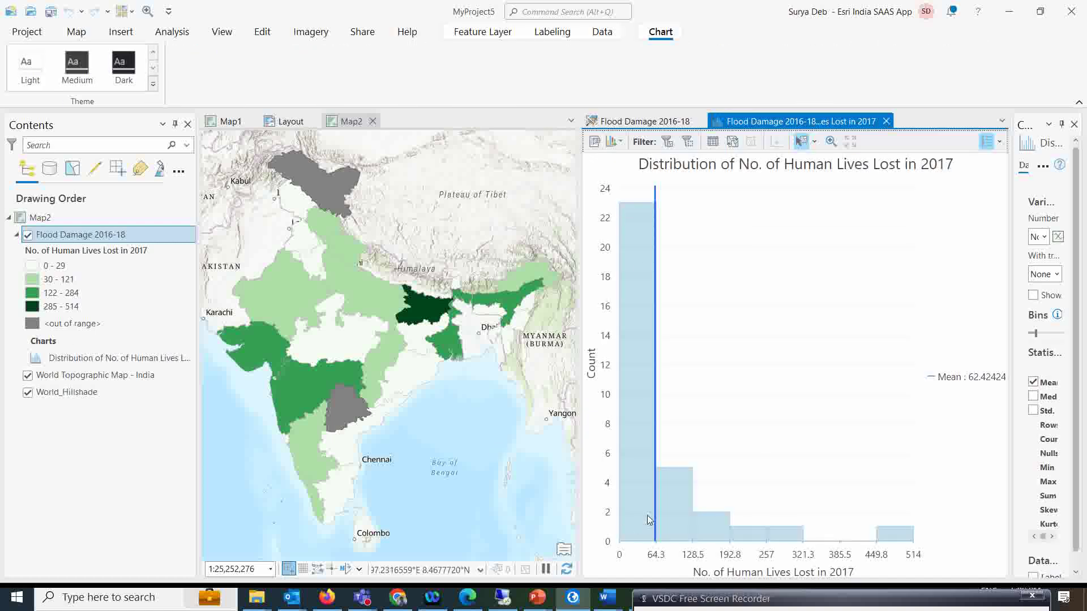
{"action": "mouse_move", "coordinate": [641, 514]}
{"action": "mouse_move", "coordinate": [920, 544]}
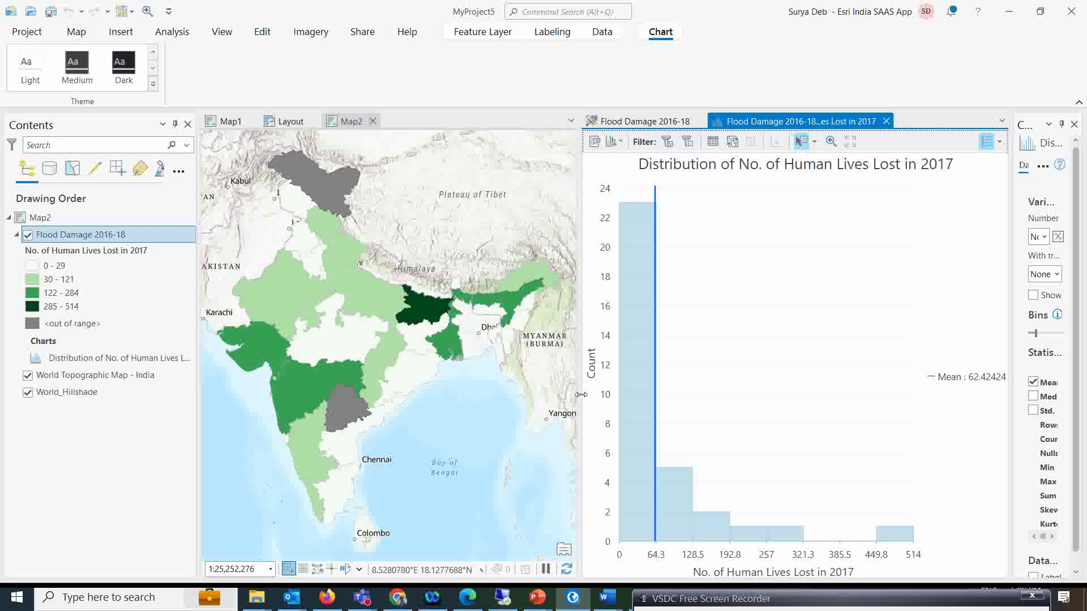
- Select individual bars of the 2017 human lives lost histogram to examine which states on the map belong to each range
{"action": "left_click", "coordinate": [641, 506]}
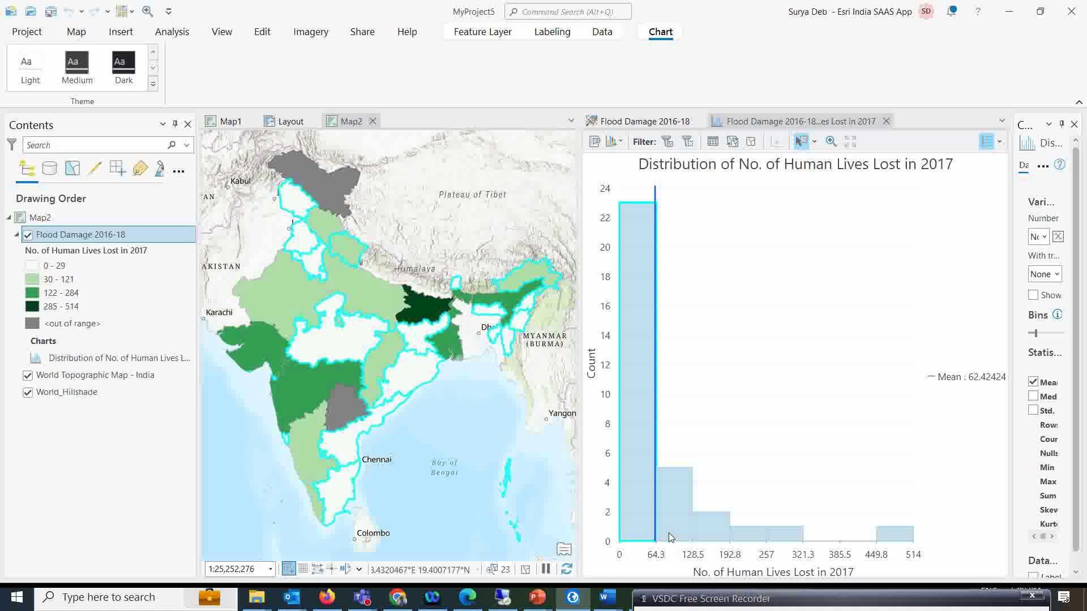
{"action": "left_click", "coordinate": [677, 516]}
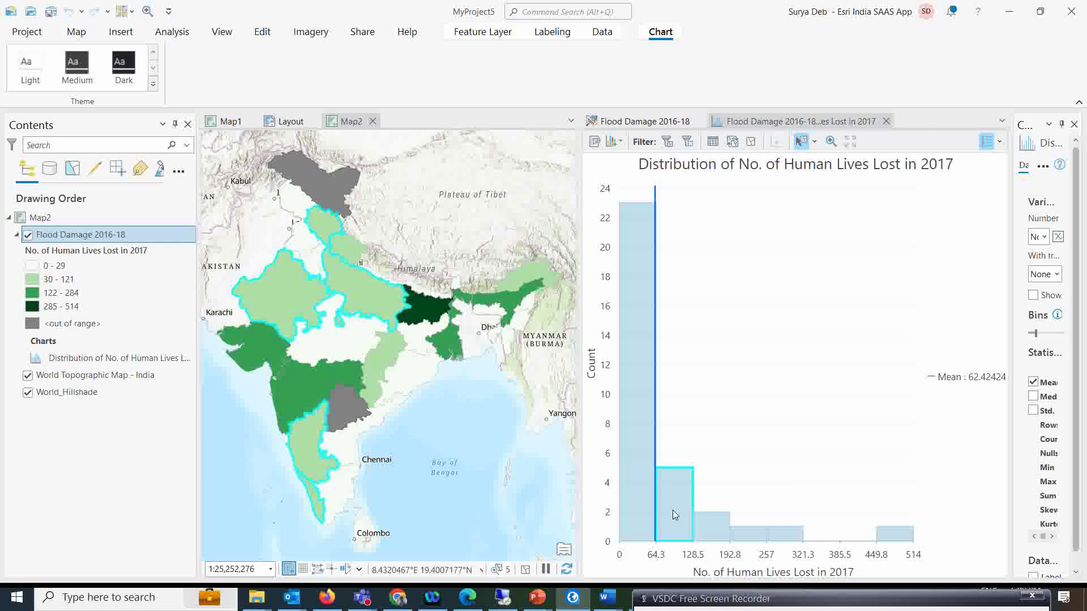
{"action": "mouse_move", "coordinate": [673, 512]}
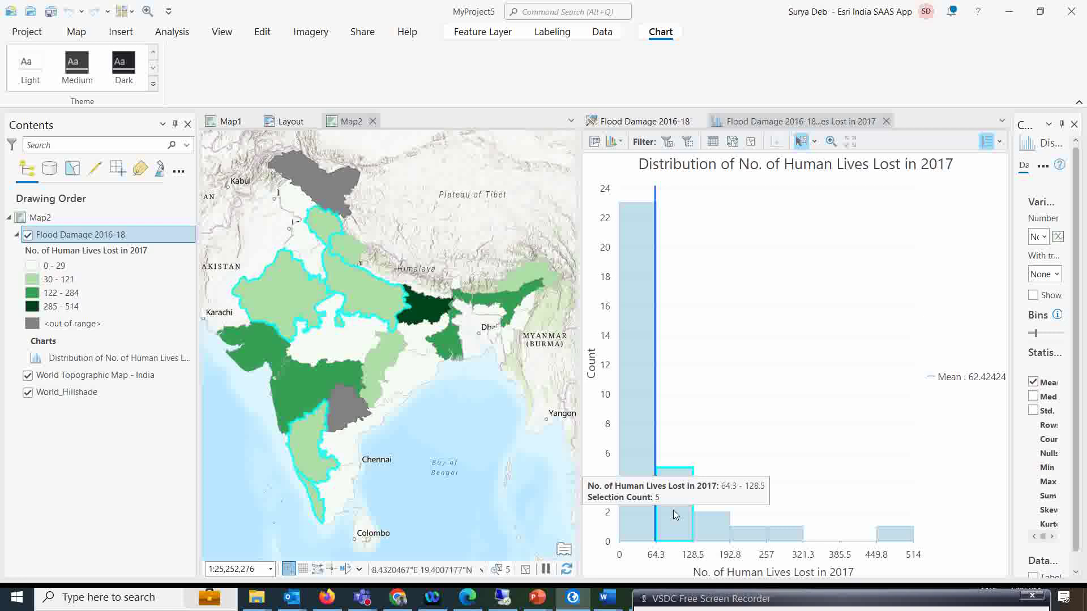
{"action": "left_click", "coordinate": [708, 524]}
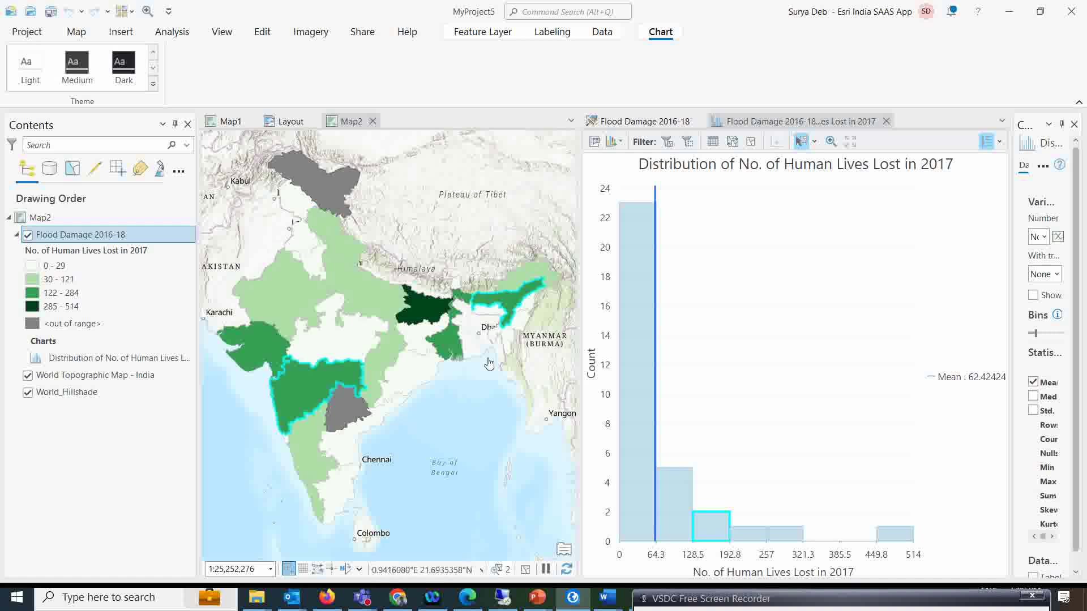
{"action": "mouse_move", "coordinate": [712, 528]}
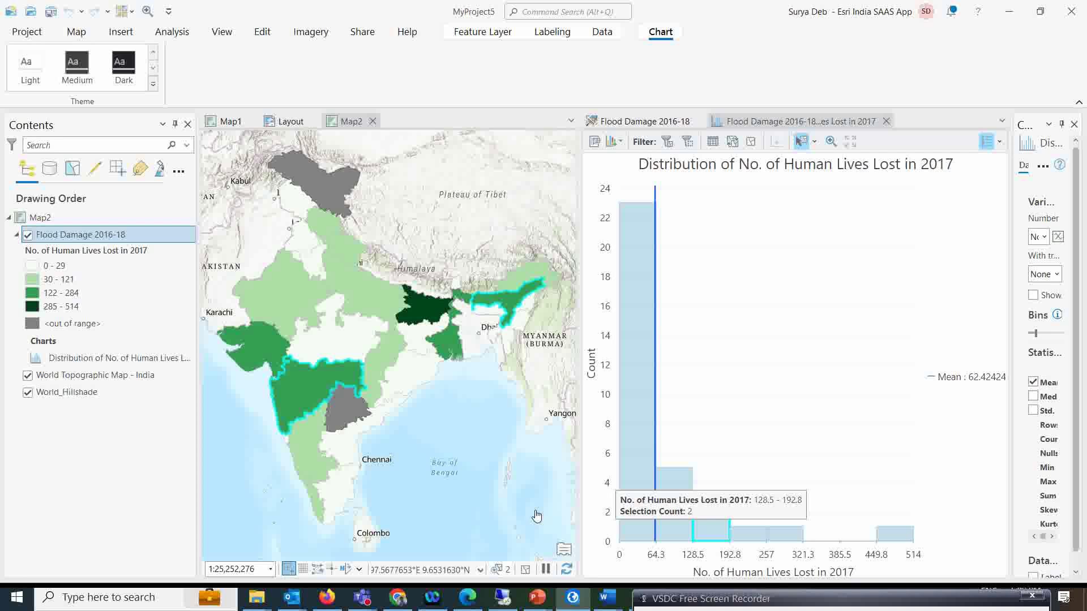
{"action": "left_click", "coordinate": [756, 536]}
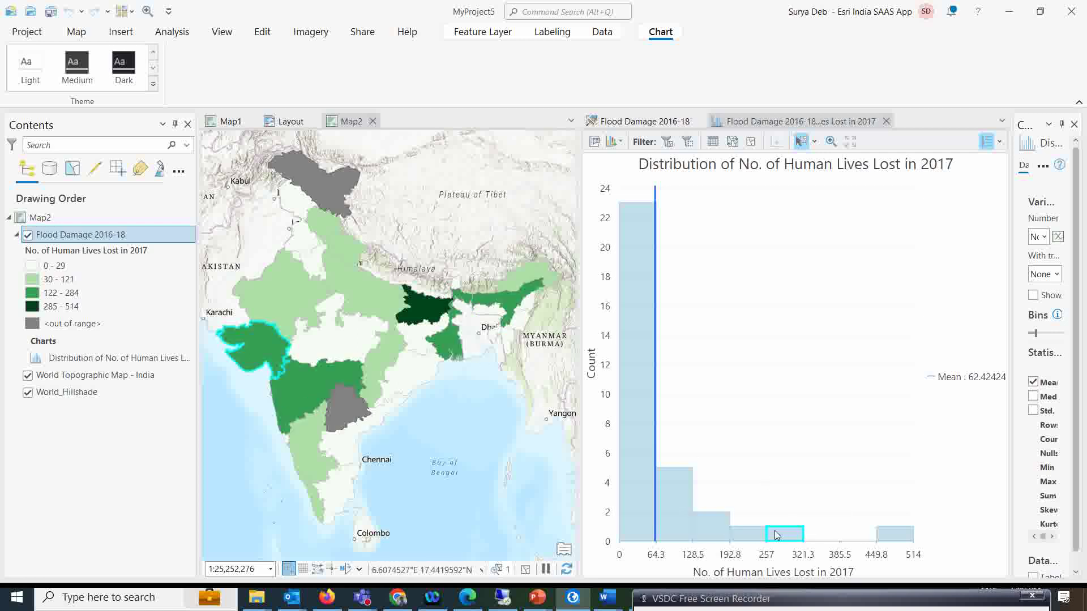
{"action": "left_click", "coordinate": [908, 538]}
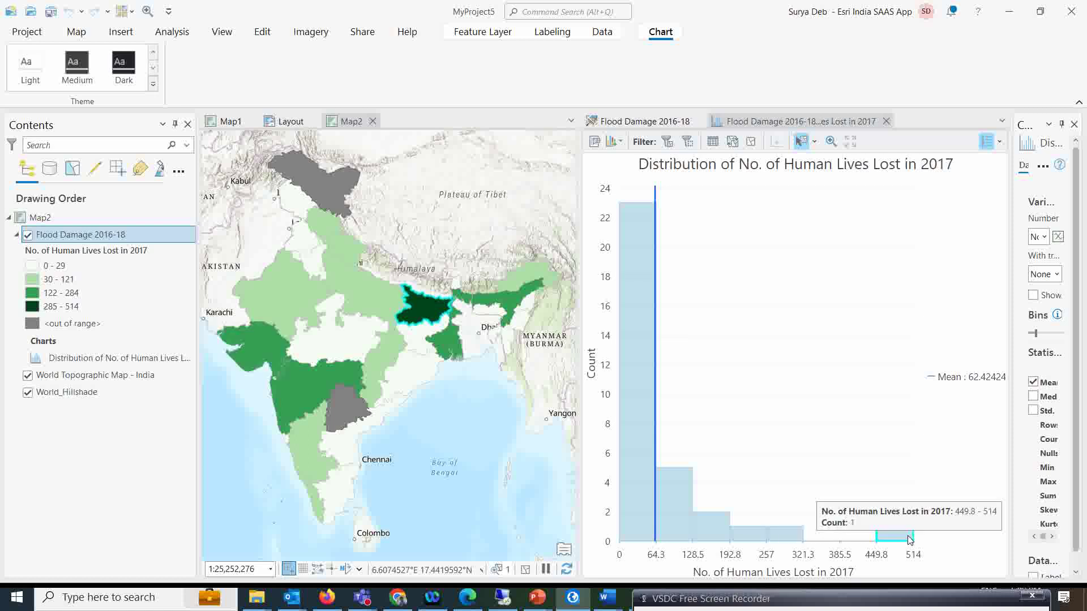
{"action": "left_click", "coordinate": [685, 538]}
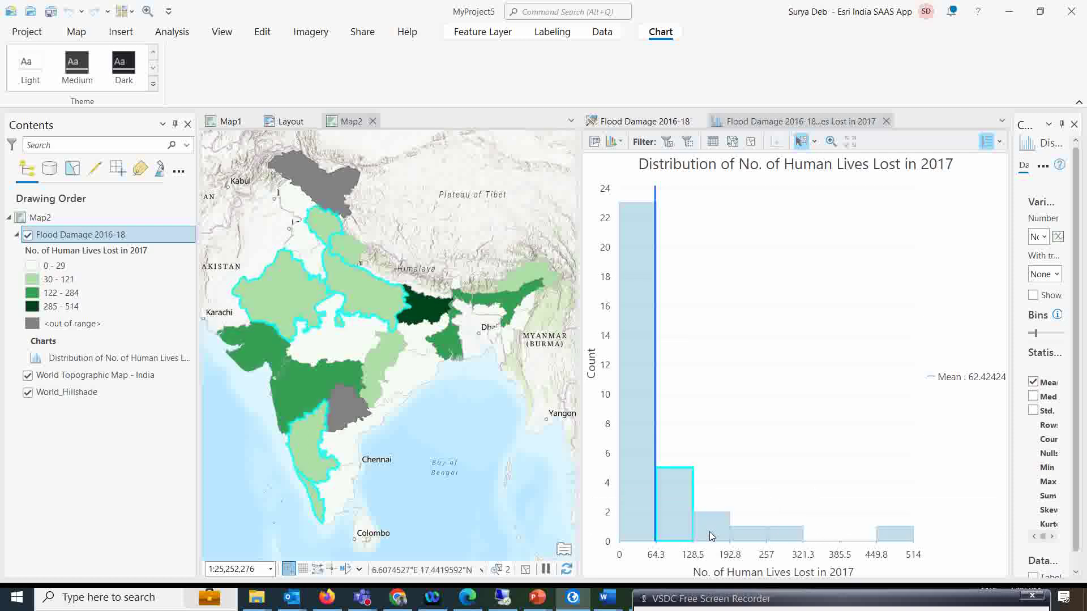
{"action": "left_click", "coordinate": [640, 476]}
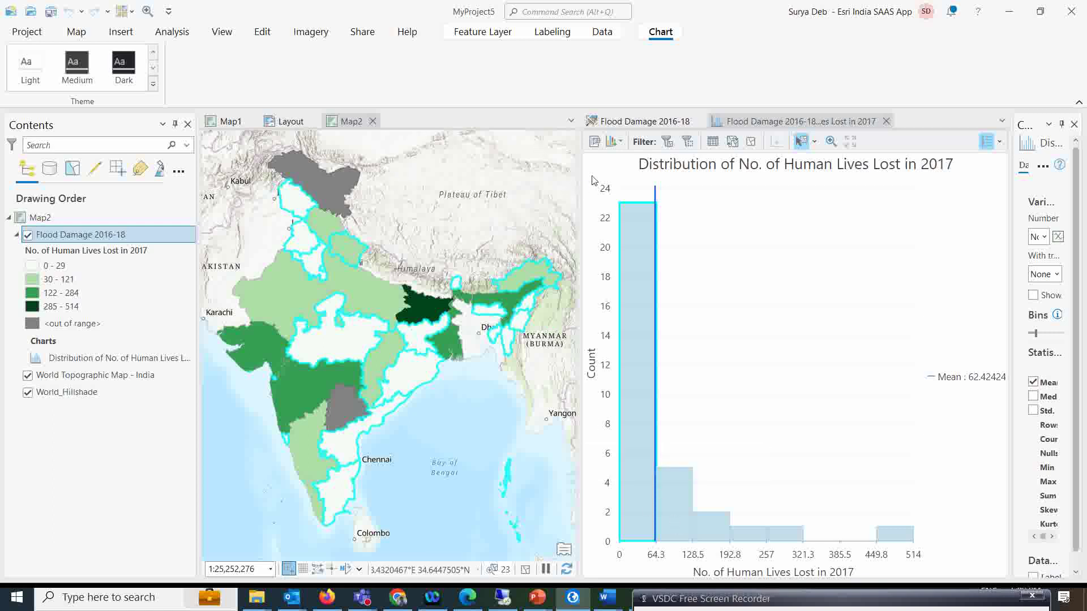
- Look at the histogram's graphic export formats and its table export option without saving an export
{"action": "left_click", "coordinate": [618, 146]}
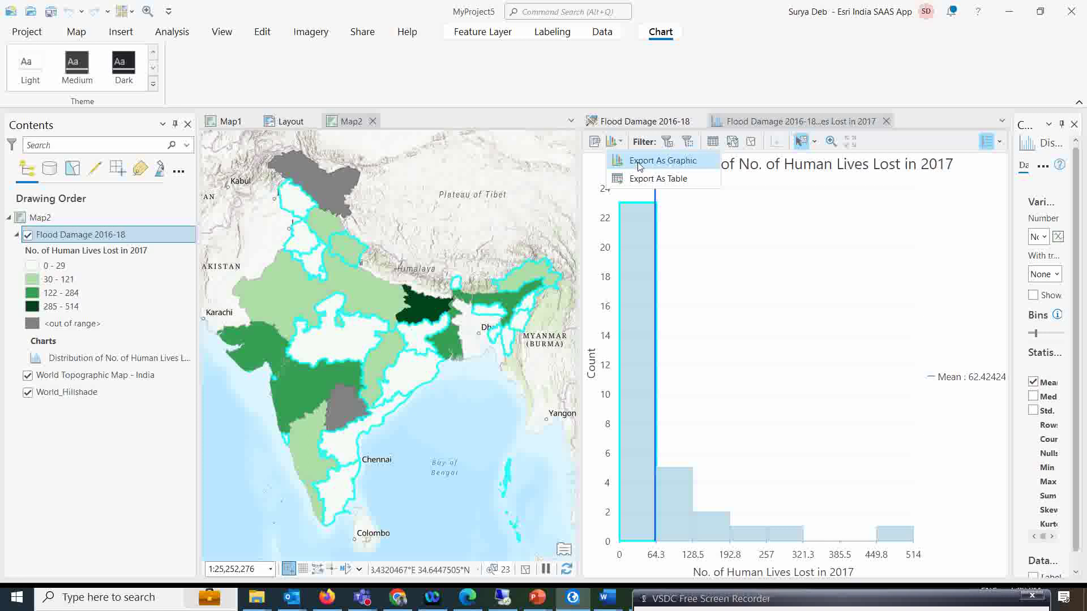
{"action": "left_click", "coordinate": [670, 164]}
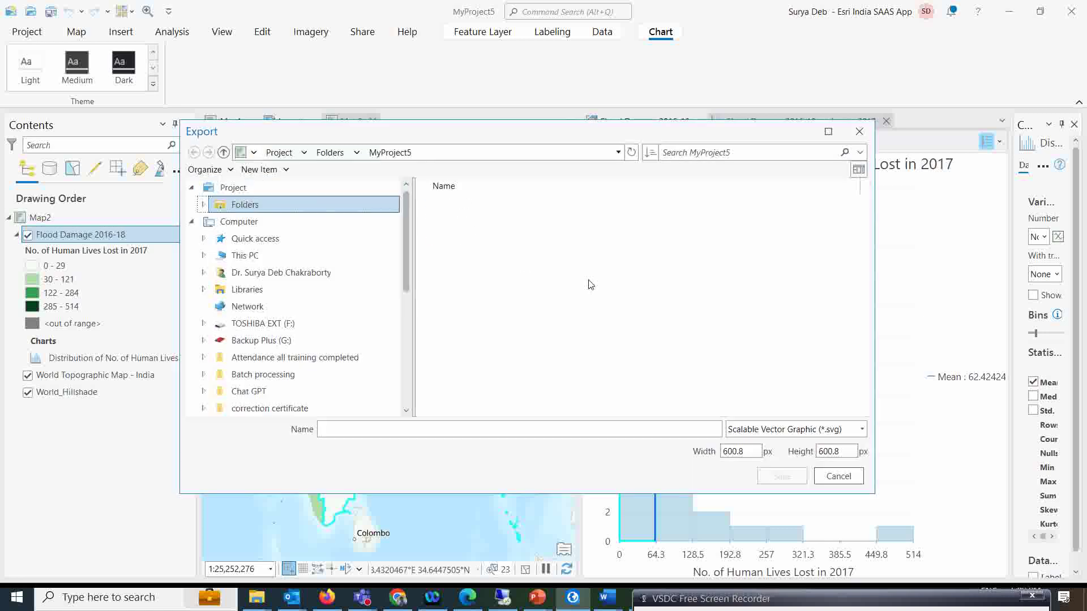
{"action": "left_click", "coordinate": [741, 435]}
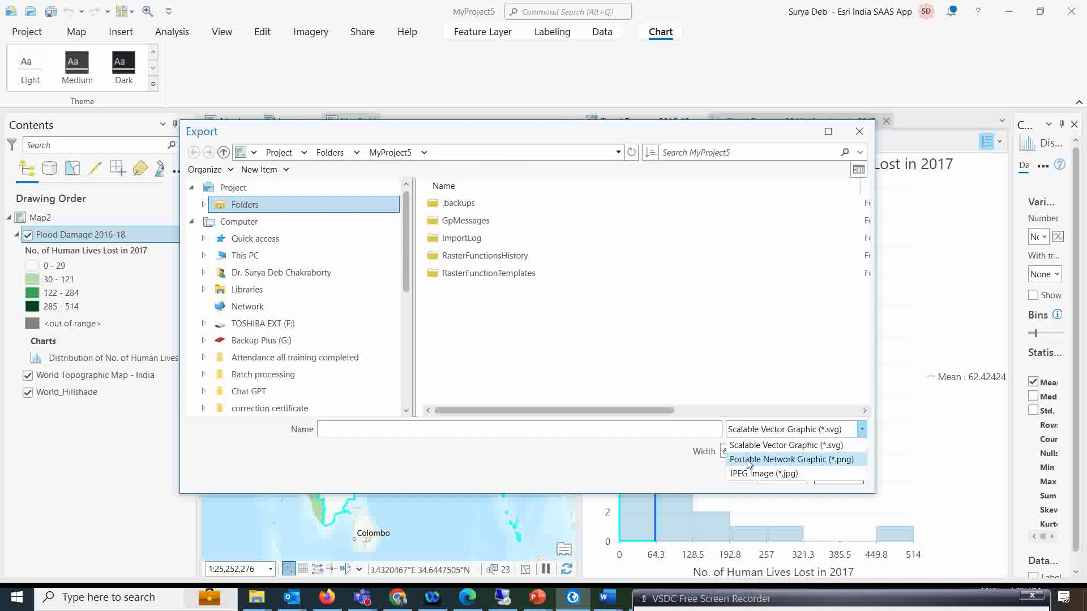
{"action": "left_click", "coordinate": [860, 139]}
{"action": "left_click", "coordinate": [862, 141]}
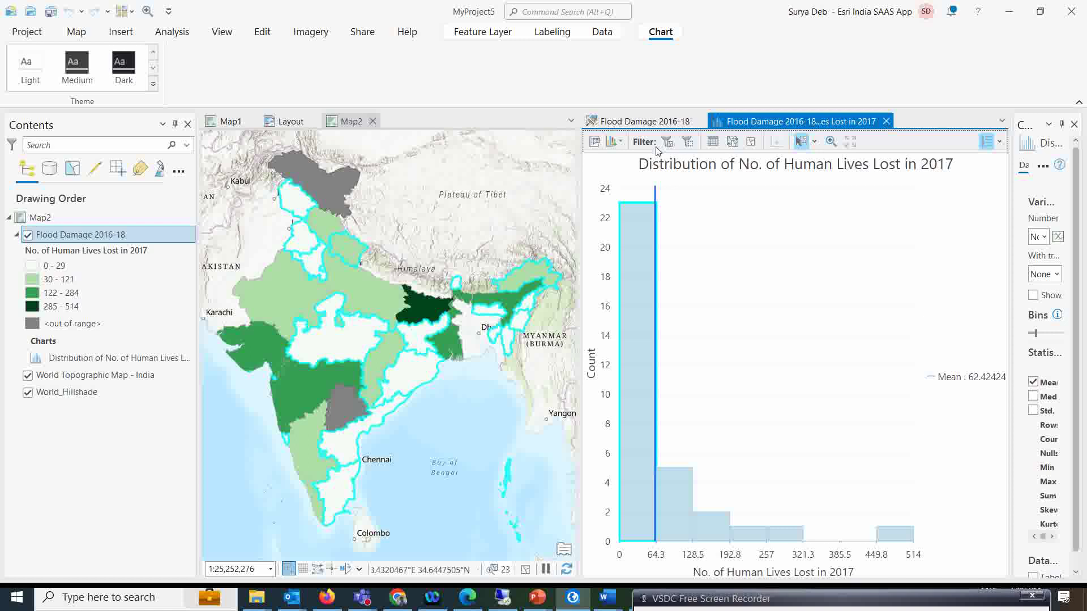
{"action": "left_click", "coordinate": [616, 142]}
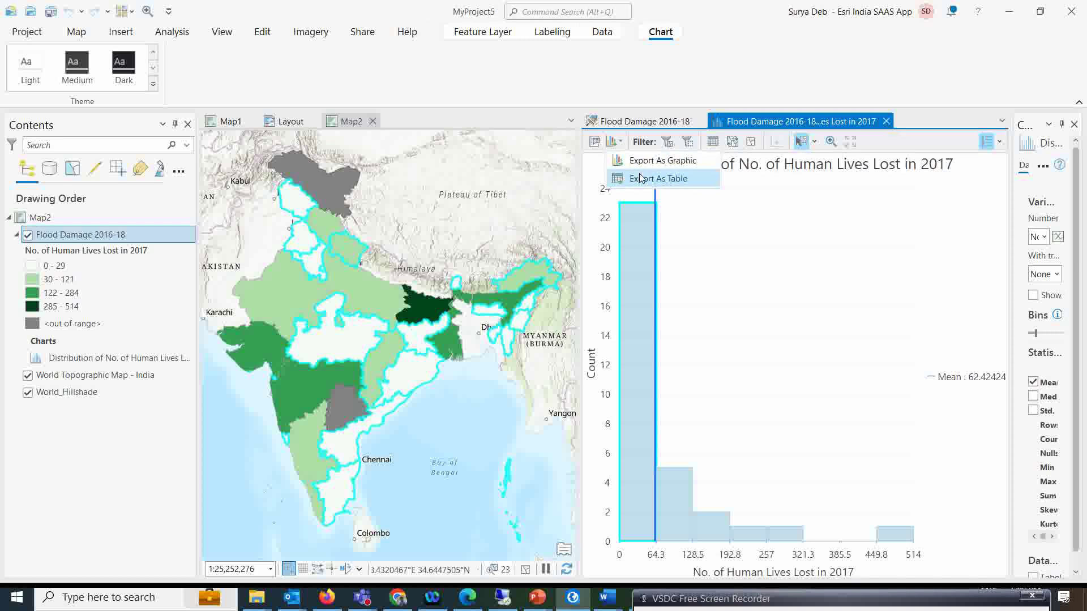
- Return to the Flood Damage 2016-18 Data Engineering view and clear the selection of states on the map
{"action": "left_click", "coordinate": [645, 122]}
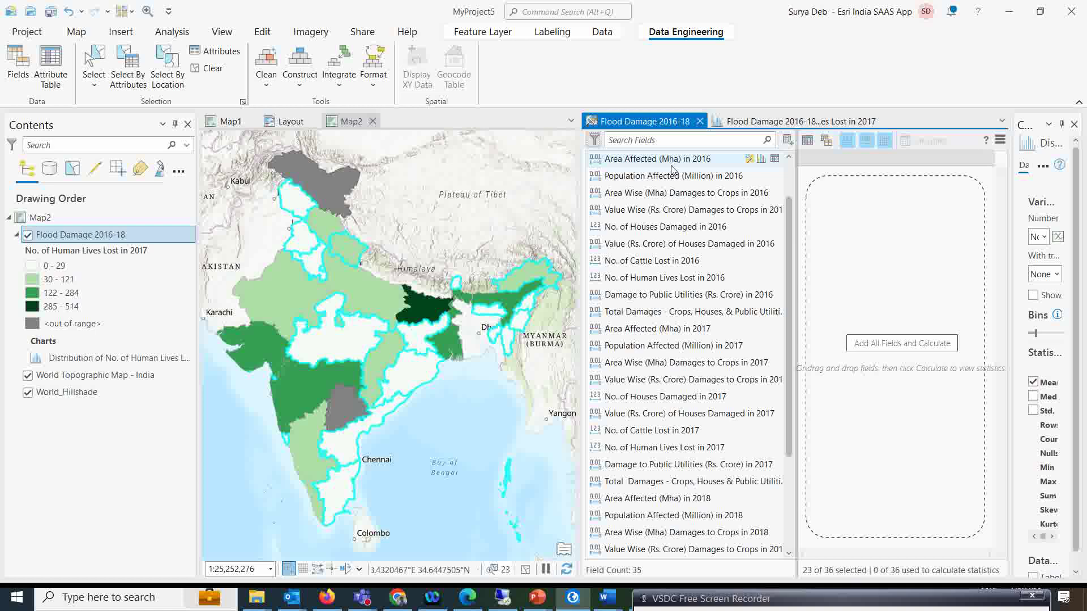
{"action": "left_click", "coordinate": [74, 35]}
{"action": "left_click", "coordinate": [543, 67]}
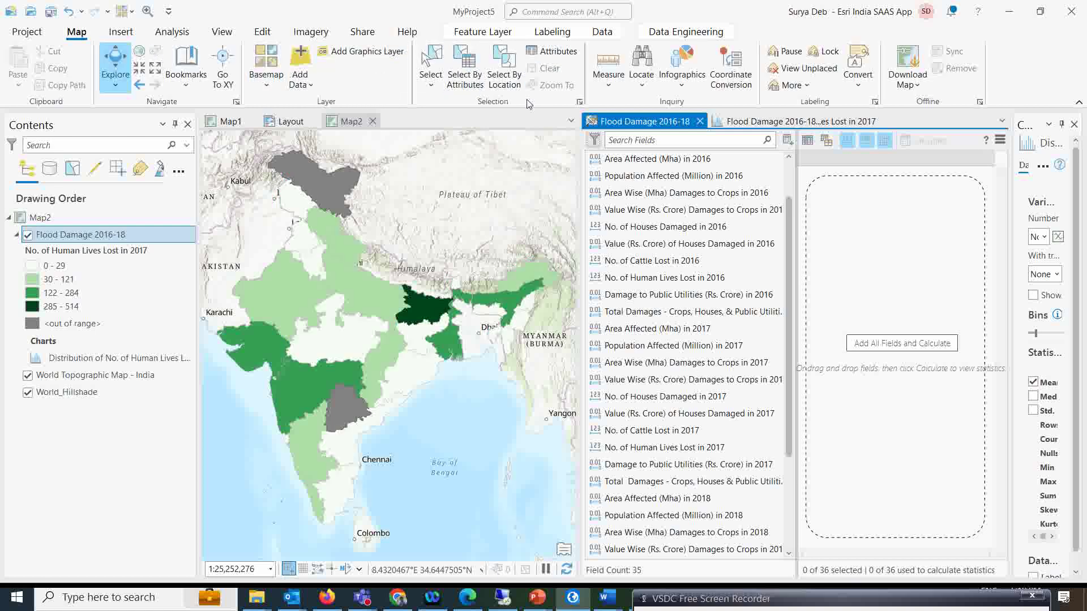
{"action": "left_click", "coordinate": [686, 32]}
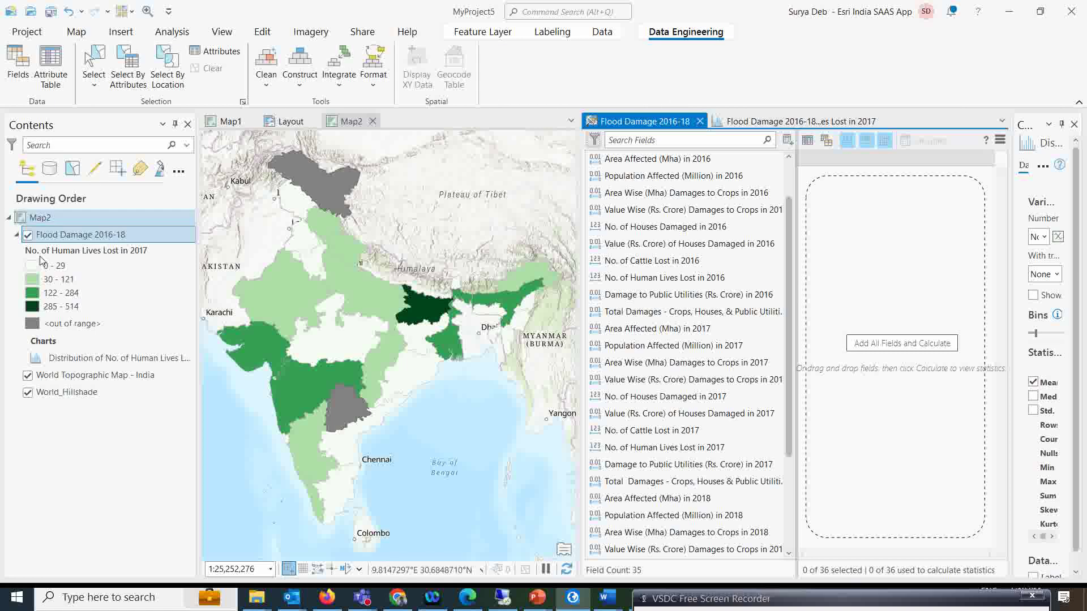
- Examine the Flood Damage 2016-18 layer's source properties, including its data type and spatial reference
{"action": "left_click", "coordinate": [63, 234]}
{"action": "right_click", "coordinate": [75, 234]}
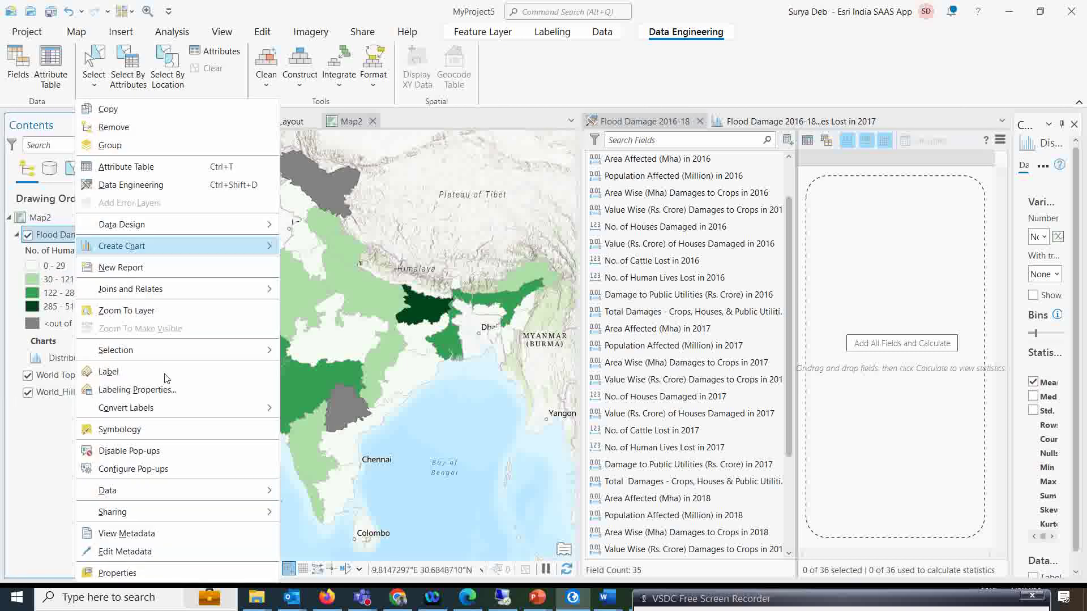
{"action": "left_click", "coordinate": [117, 573]}
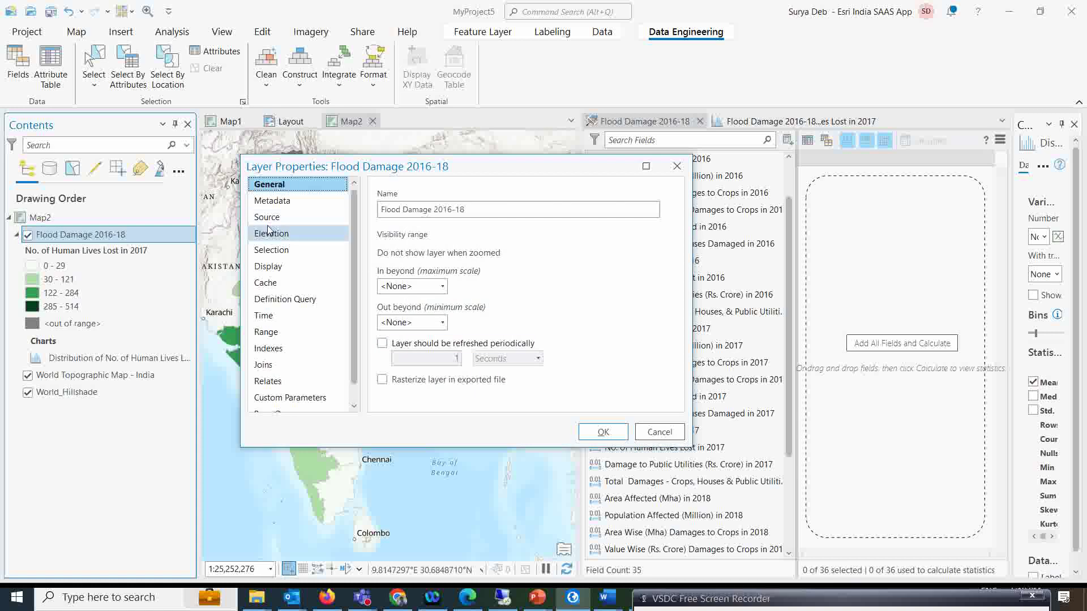
{"action": "left_click", "coordinate": [270, 217]}
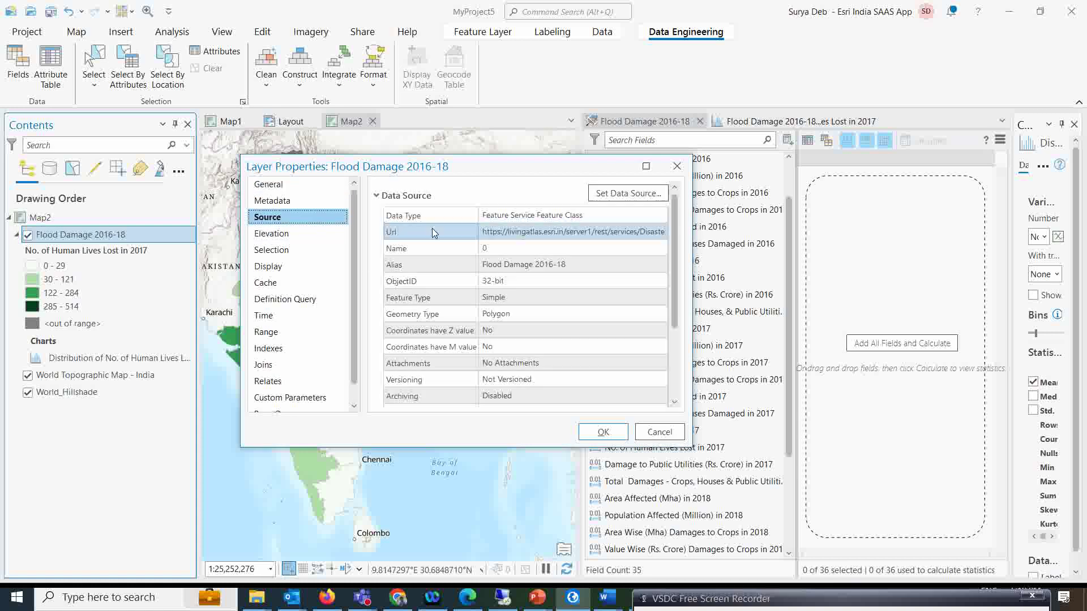
{"action": "scroll", "coordinate": [447, 243], "scroll_direction": "down", "scroll_amount": 3}
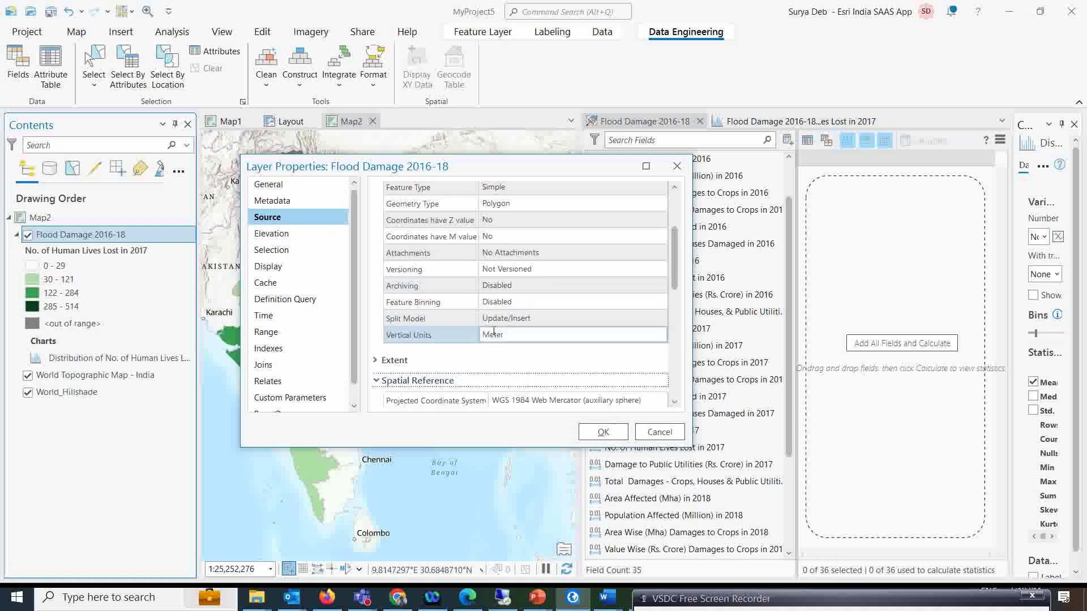
{"action": "scroll", "coordinate": [493, 331], "scroll_direction": "down", "scroll_amount": 3}
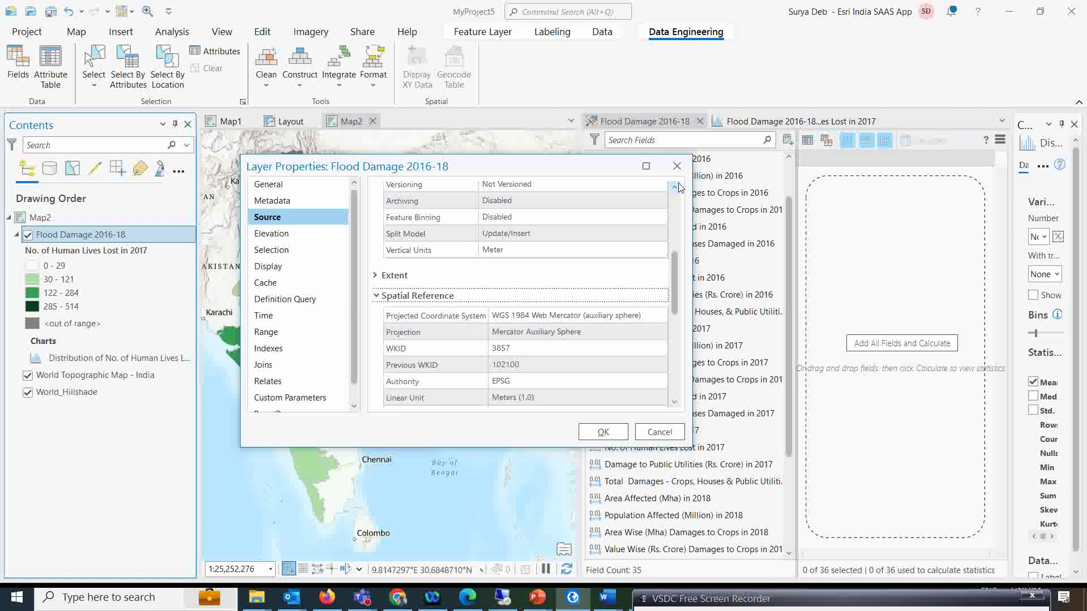
{"action": "left_click", "coordinate": [677, 166]}
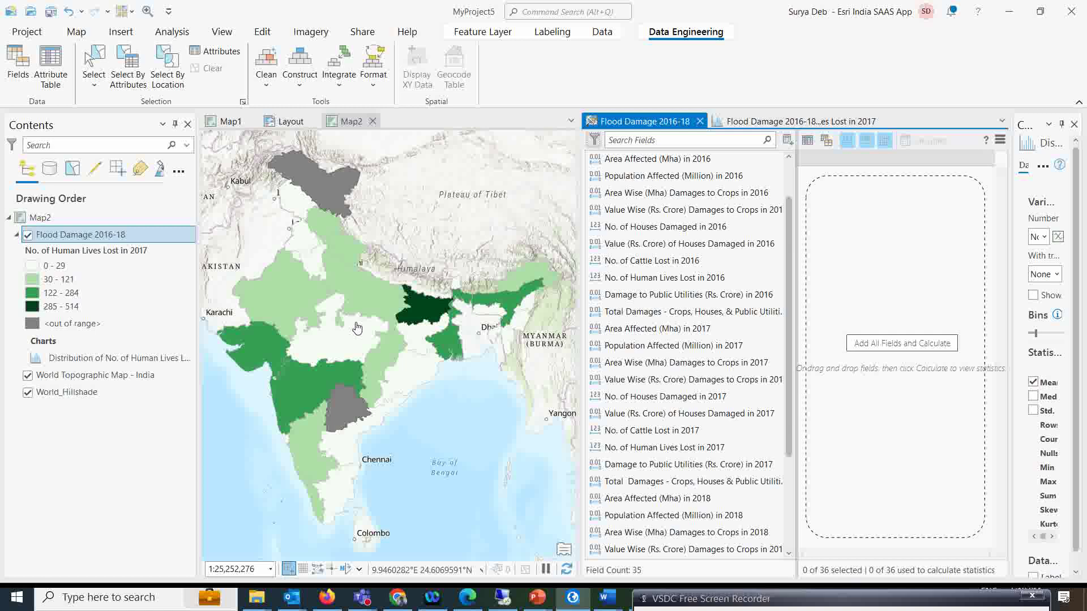
- Try to project Flood Damage 2016-18 as FloodDamage201618_Project using the current map's WGS_1984_Web_Mercator_Auxiliary_Sphere coordinate system
{"action": "left_click", "coordinate": [267, 85]}
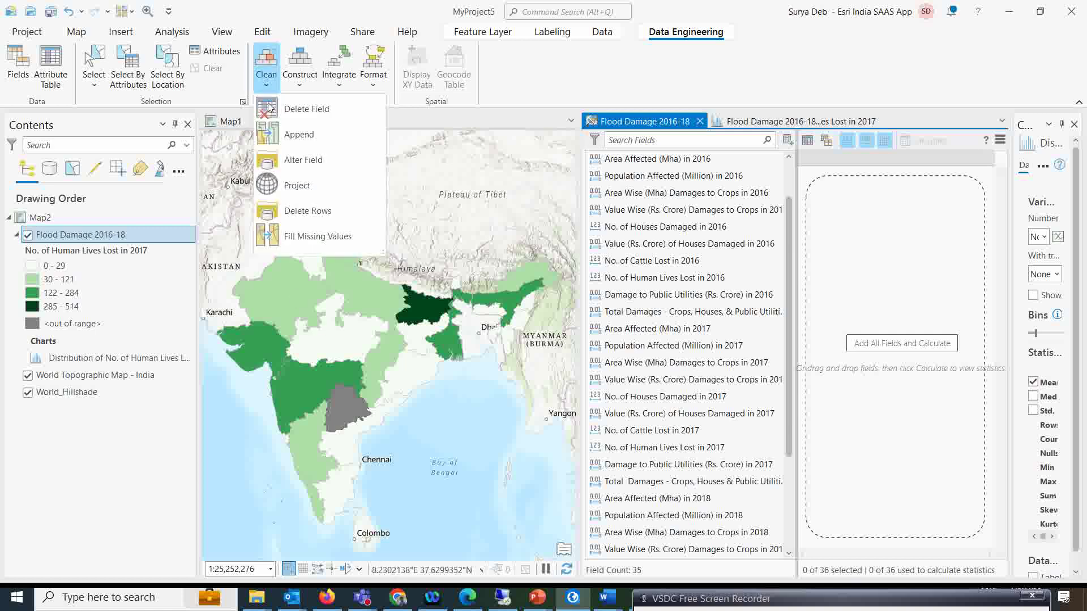
{"action": "left_click", "coordinate": [294, 195]}
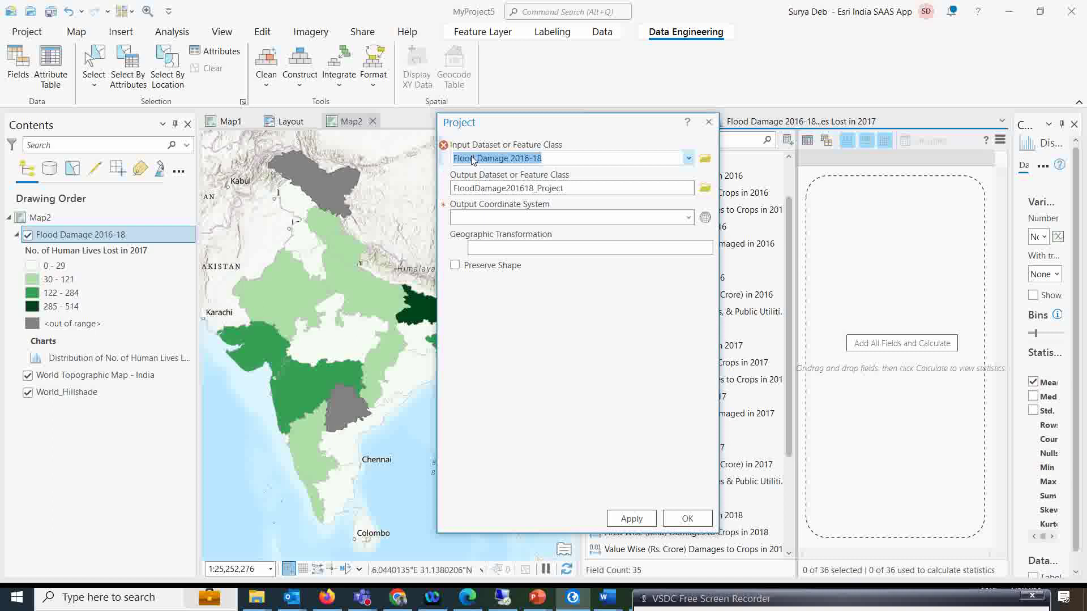
{"action": "left_click", "coordinate": [687, 218]}
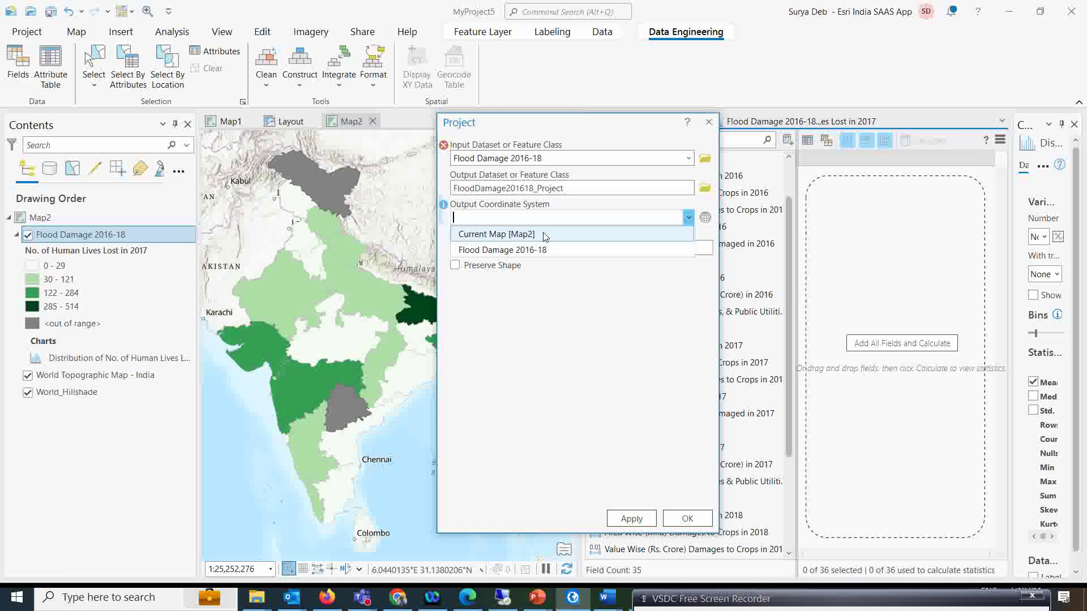
{"action": "left_click", "coordinate": [500, 234]}
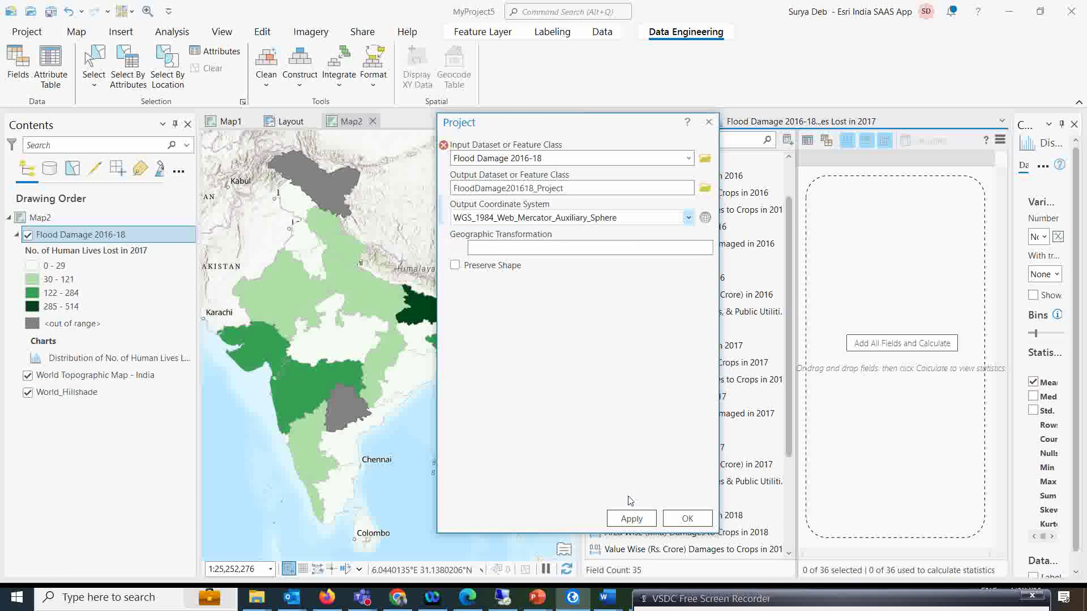
{"action": "left_click", "coordinate": [682, 525]}
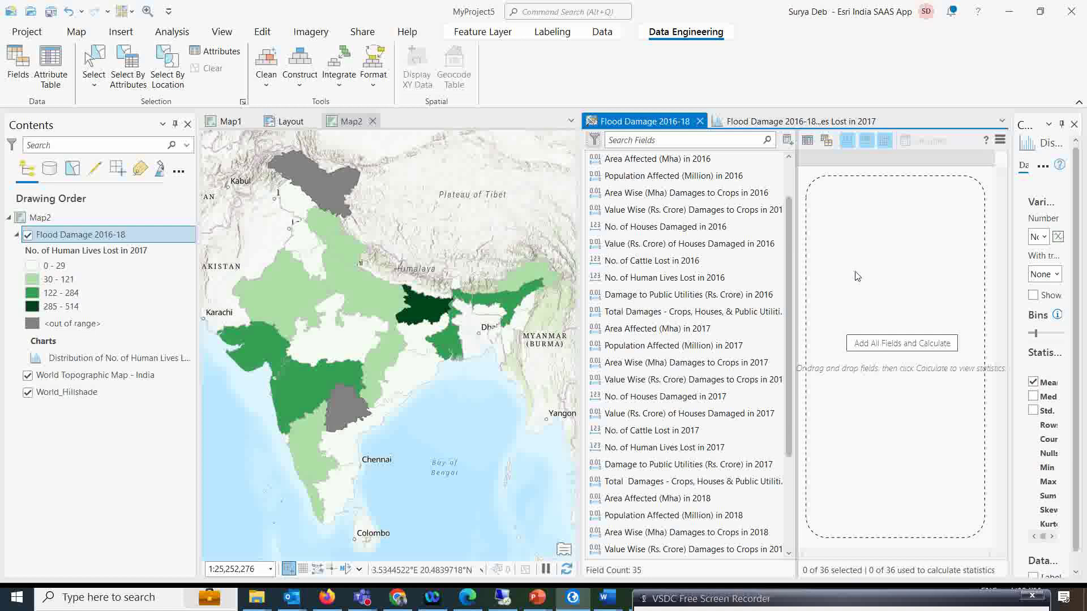
{"action": "left_click", "coordinate": [266, 71]}
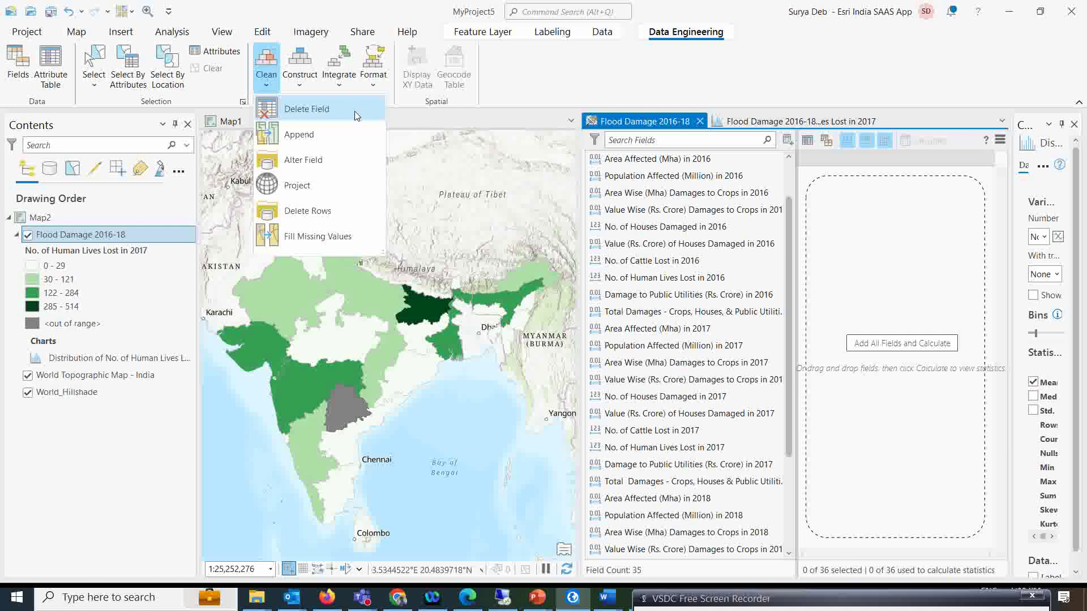
{"action": "left_click", "coordinate": [662, 77]}
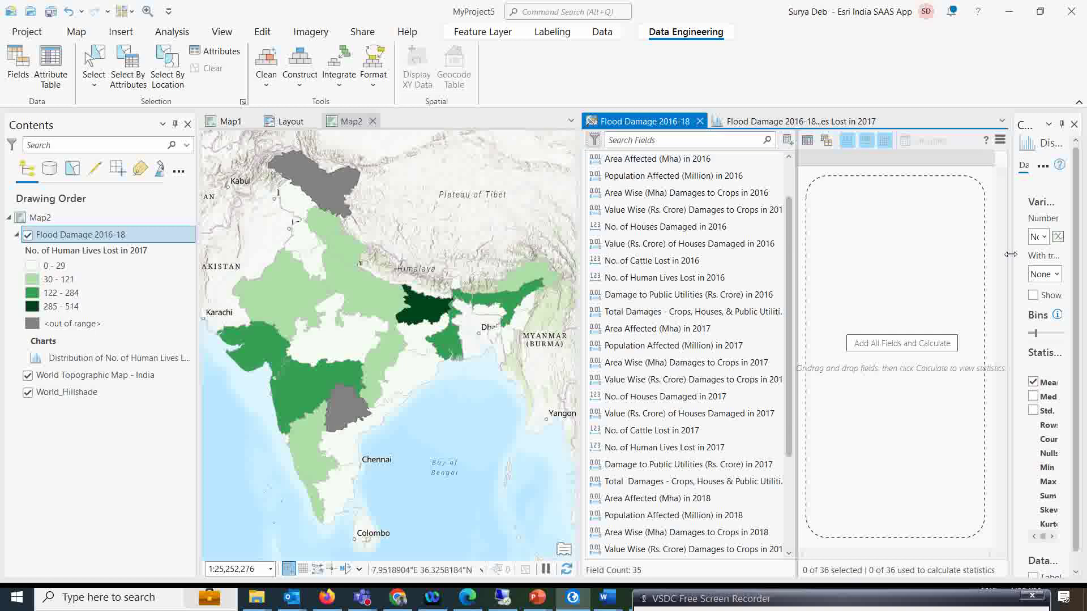
- Close the 2017 human lives lost histogram and the flood damage layer's Data Engineering view
{"action": "left_click_drag", "start_coordinate": [1011, 255], "coordinate": [918, 265]}
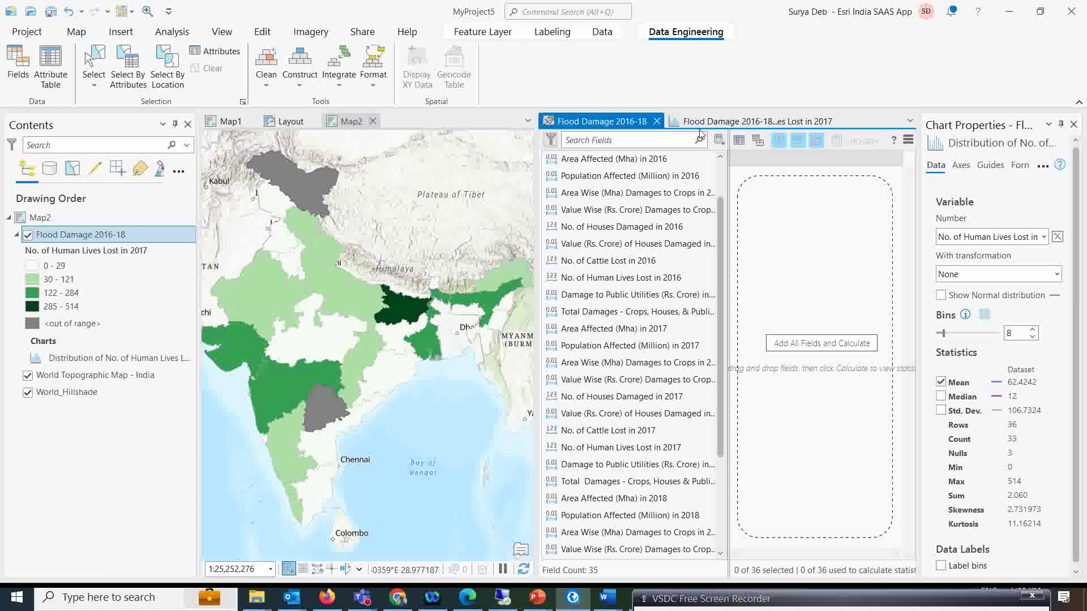
{"action": "left_click", "coordinate": [842, 121]}
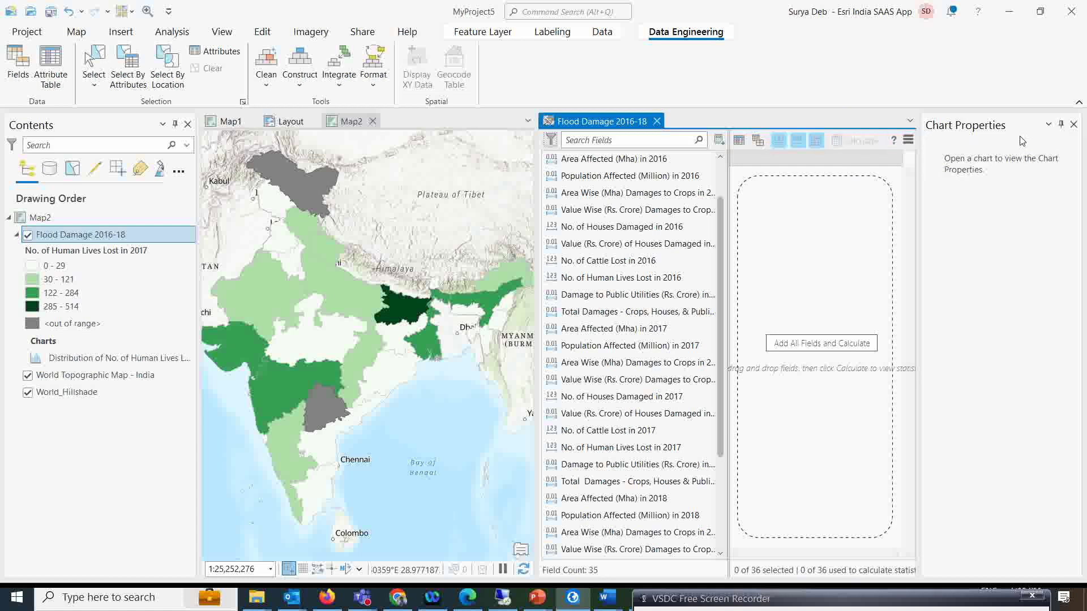
{"action": "left_click", "coordinate": [657, 121]}
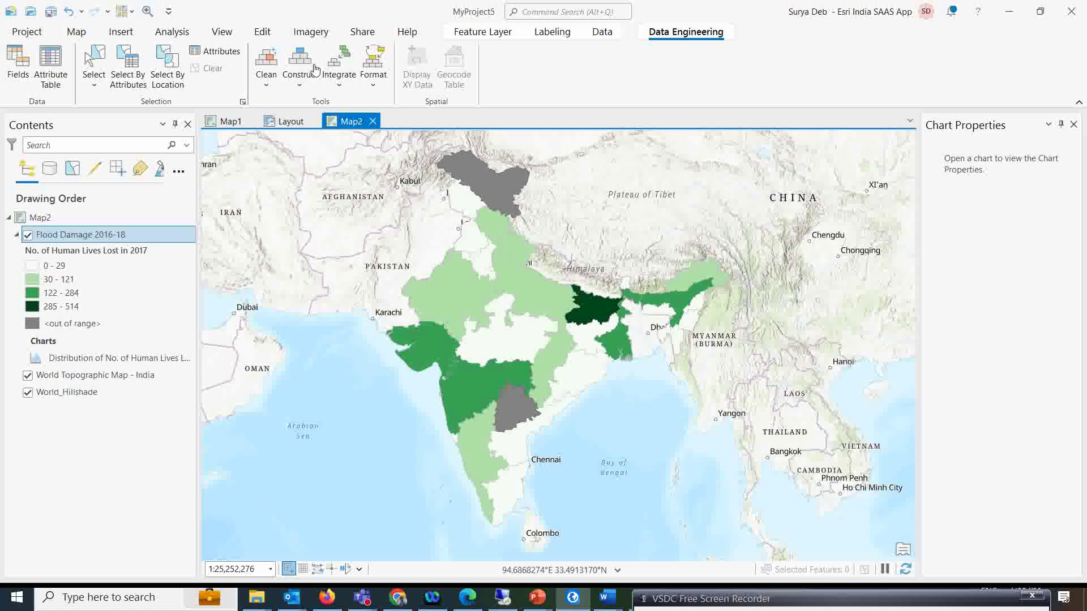
- Reopen the Catalog pane and remove the Flood Damage 2016-18 layer from Map2
{"action": "left_click", "coordinate": [127, 32]}
{"action": "left_click", "coordinate": [76, 33]}
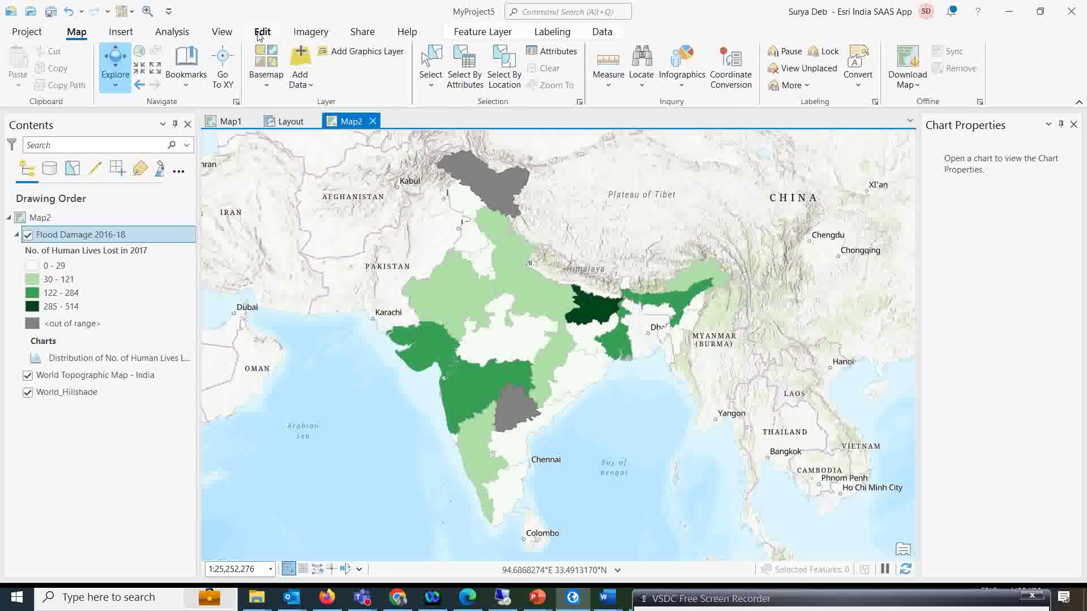
{"action": "left_click", "coordinate": [221, 33]}
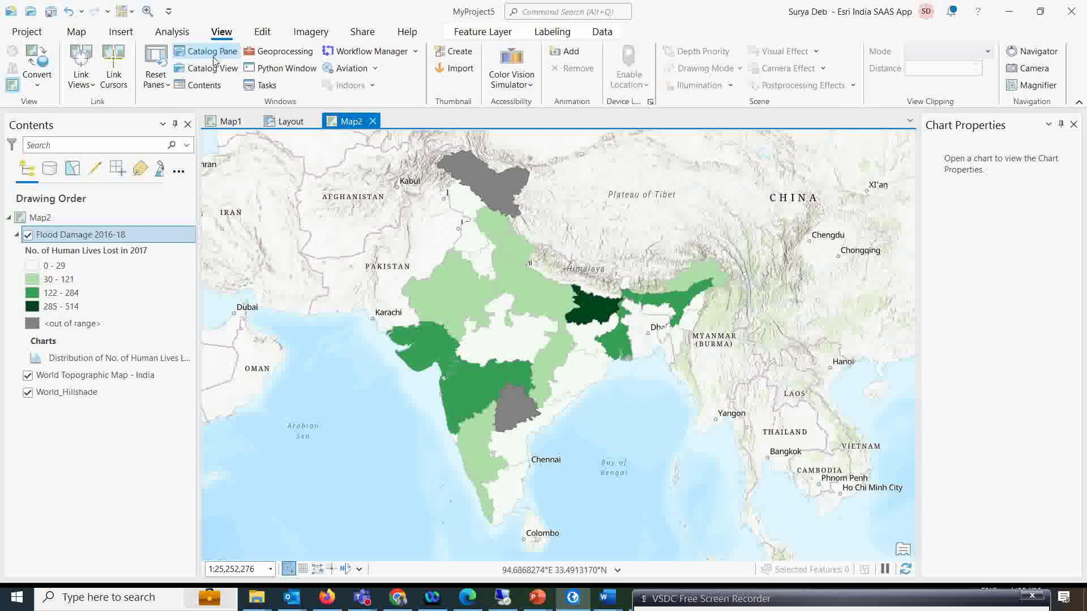
{"action": "left_click", "coordinate": [213, 53]}
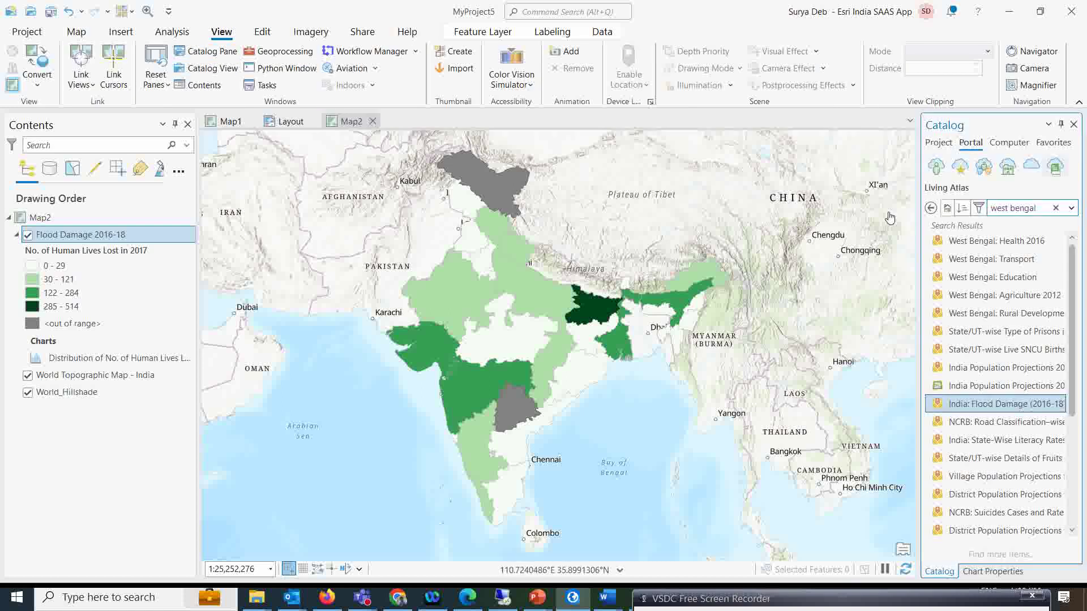
{"action": "right_click", "coordinate": [74, 236]}
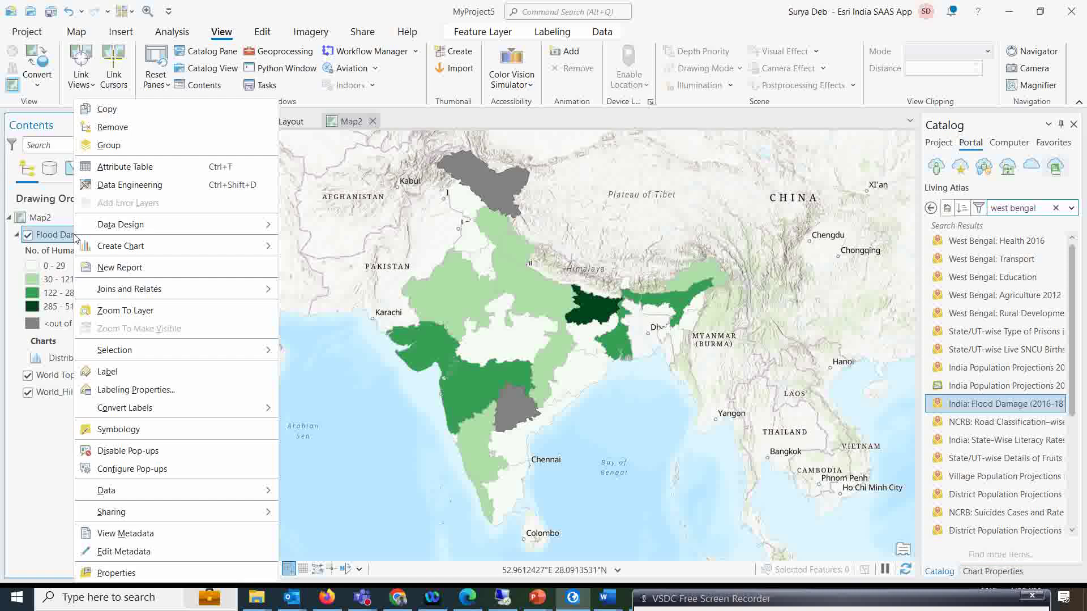
{"action": "left_click", "coordinate": [90, 130]}
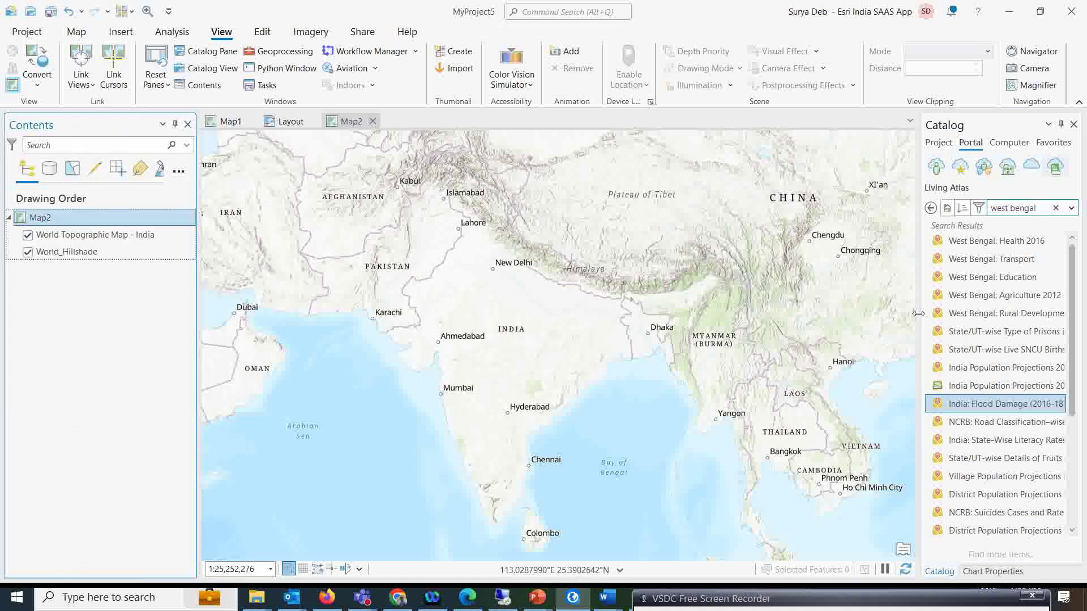
- Widen the Catalog pane and add the Living Atlas layer with NCRB road classification-wise accident data to the current map
{"action": "left_click_drag", "start_coordinate": [917, 309], "coordinate": [847, 315]}
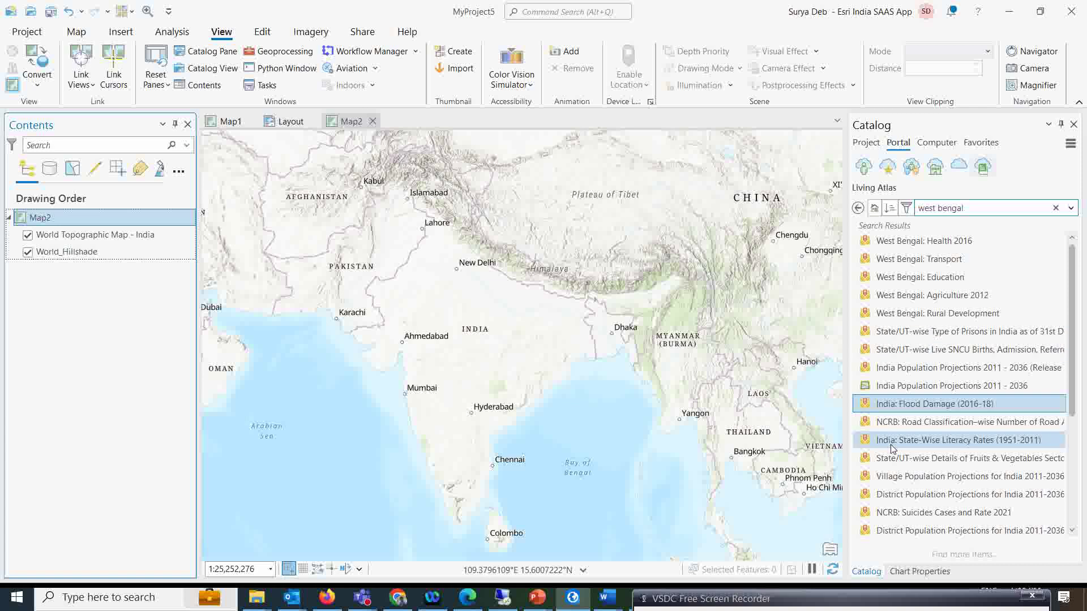
{"action": "mouse_move", "coordinate": [891, 448]}
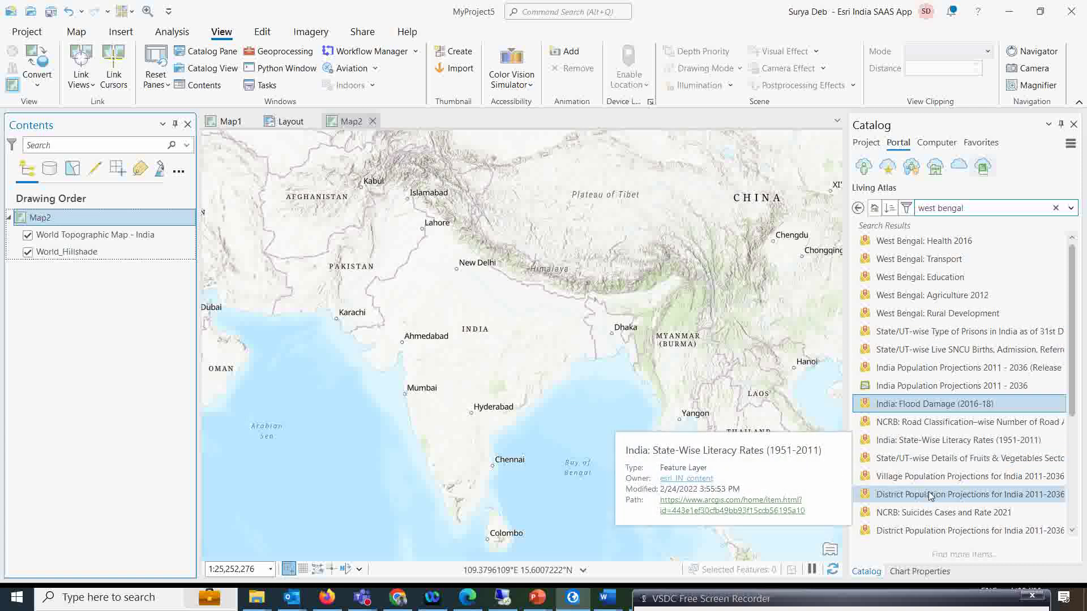
{"action": "right_click", "coordinate": [899, 428]}
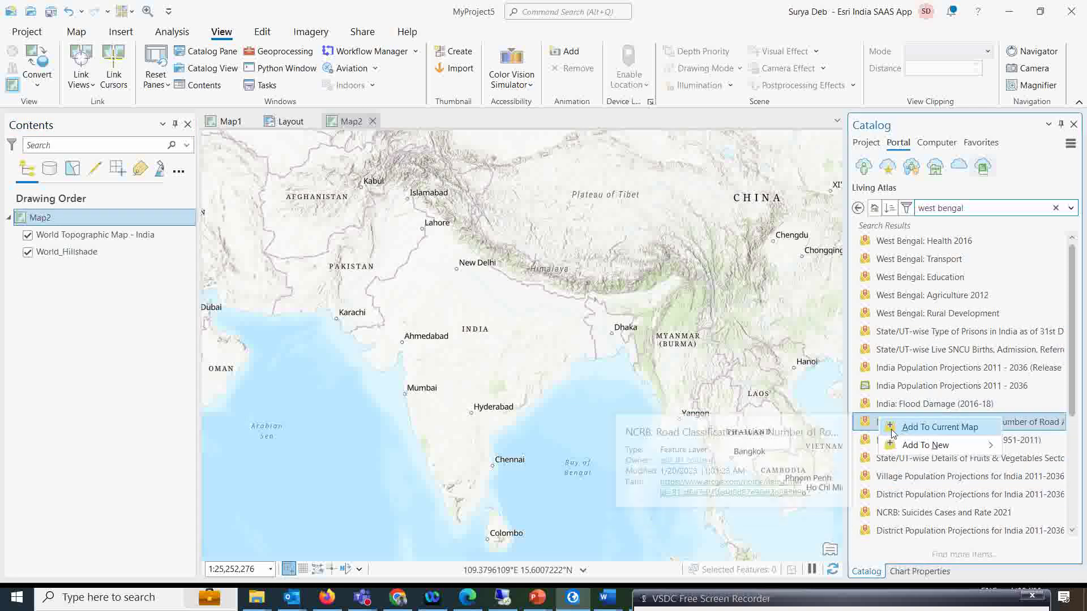
{"action": "left_click", "coordinate": [901, 428]}
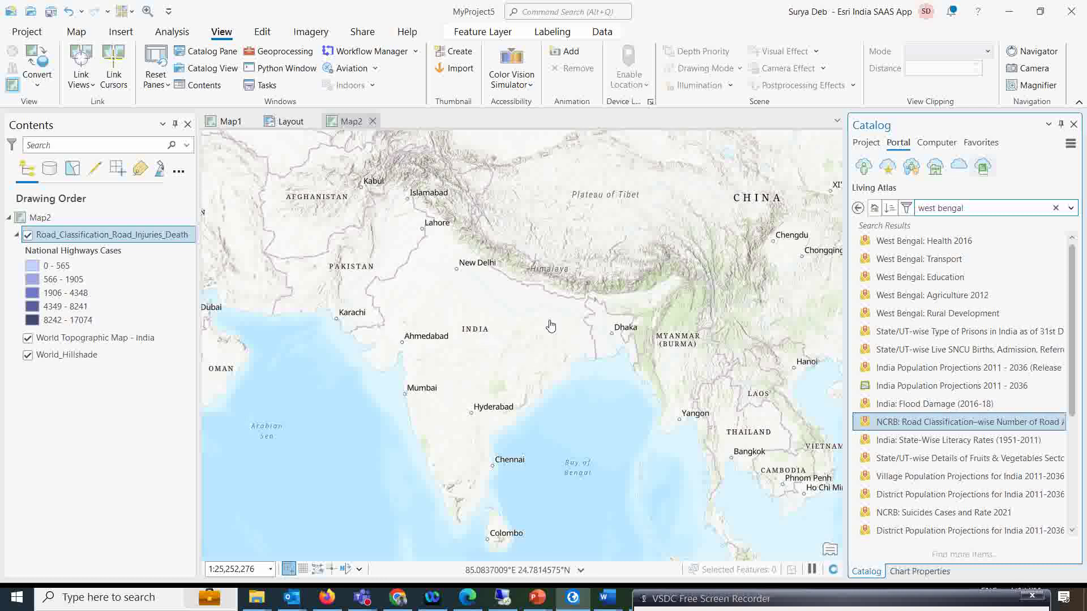
- Open the attribute table of Road_Classification_Road_Injuries_Death and inspect the National Highways Died field's properties
{"action": "left_click", "coordinate": [78, 239]}
{"action": "right_click", "coordinate": [78, 238]}
{"action": "left_click", "coordinate": [131, 164]}
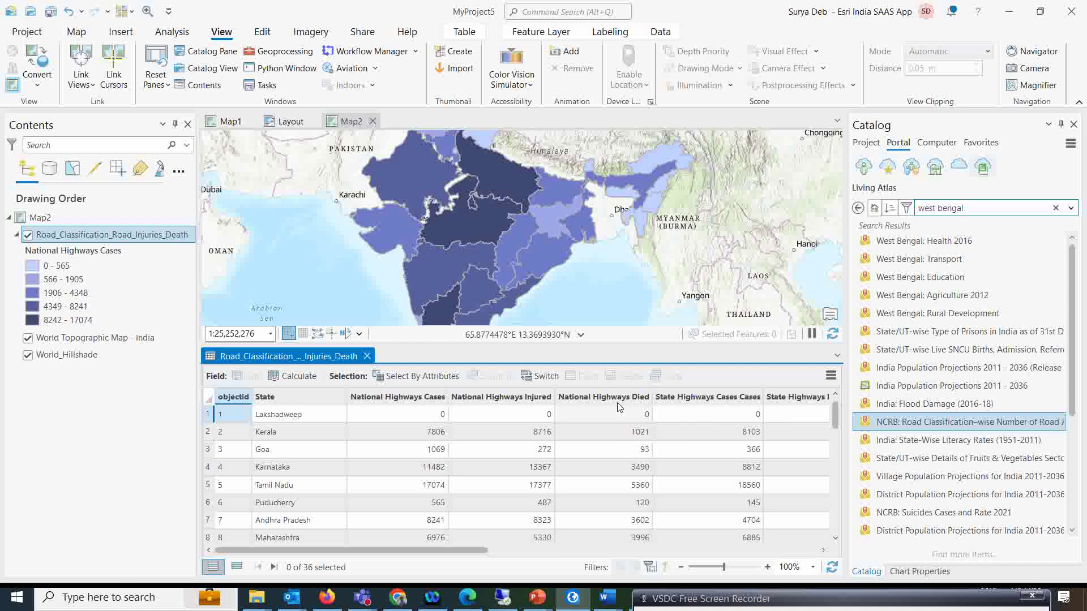
{"action": "mouse_move", "coordinate": [622, 406]}
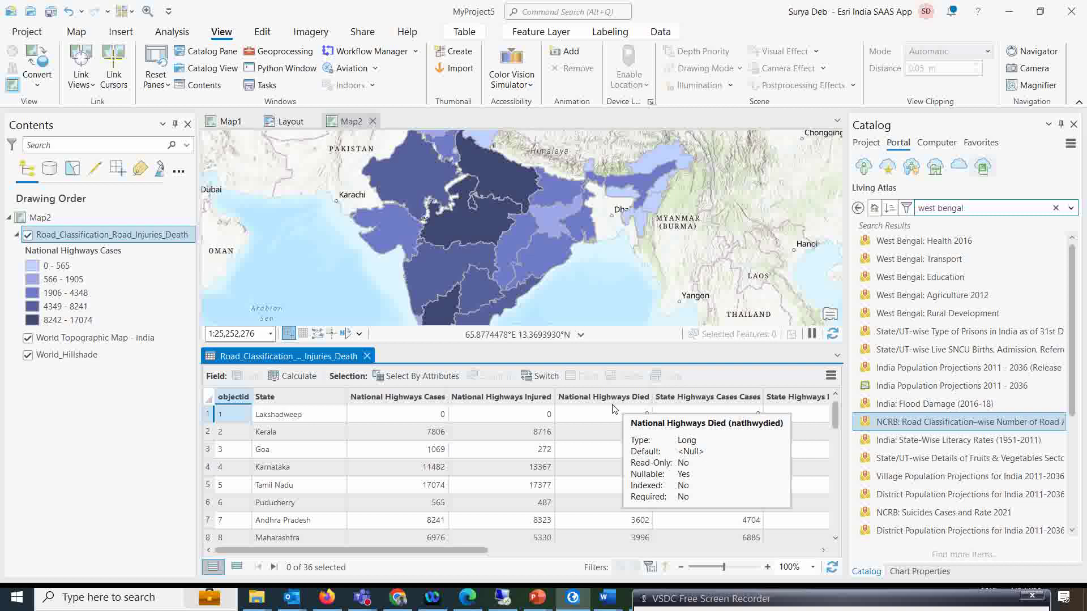
- Replace the attribute table with the Road_Classification_Road_Injuries_Death layer's Data Engineering view, docked beside the map
{"action": "left_click", "coordinate": [367, 355]}
{"action": "right_click", "coordinate": [78, 239]}
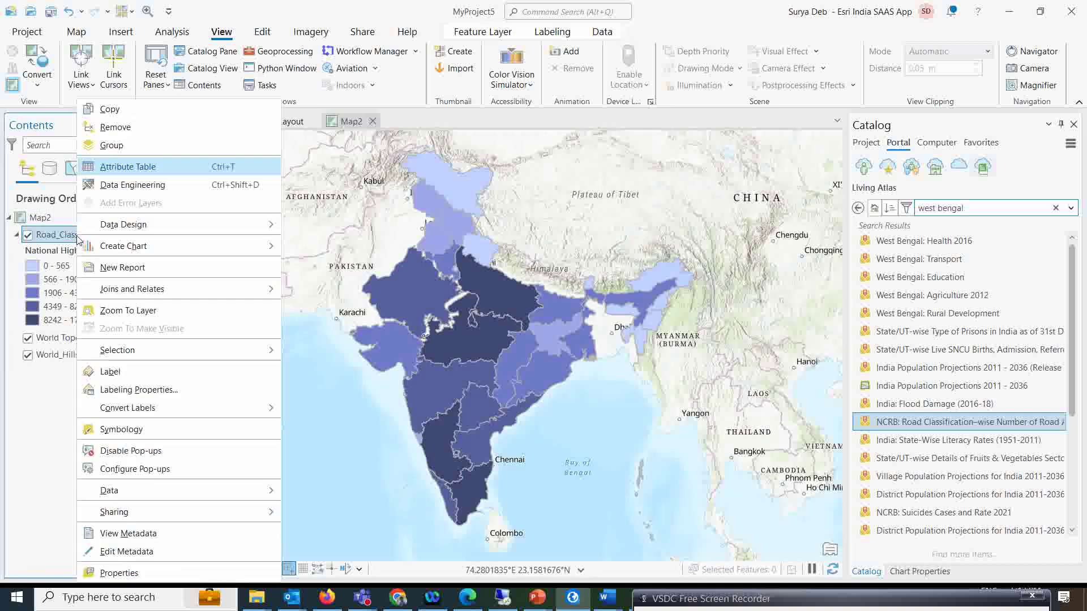
{"action": "left_click", "coordinate": [110, 191]}
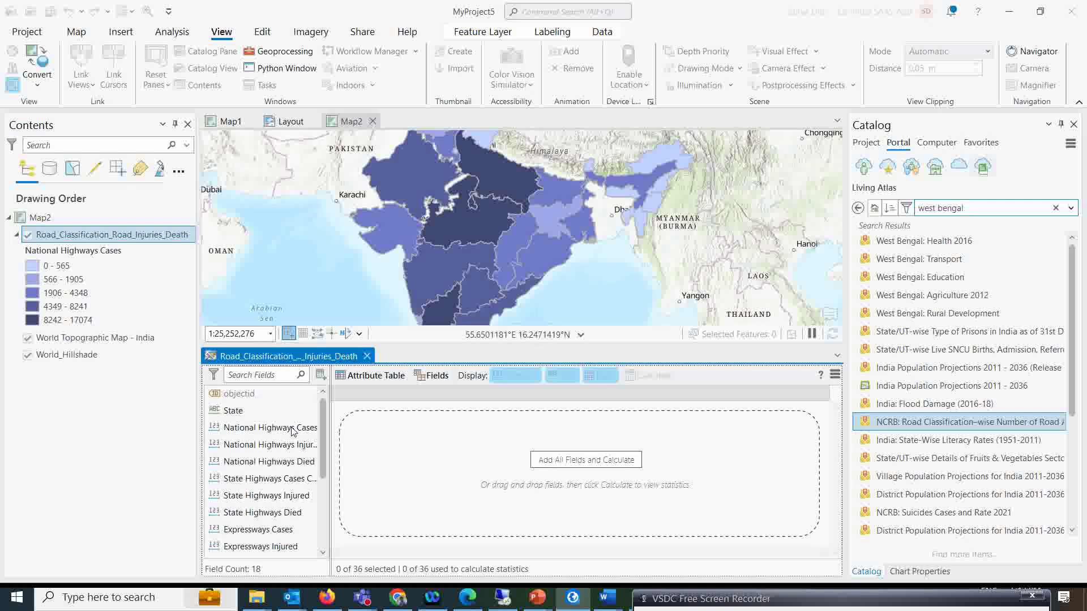
{"action": "left_click_drag", "start_coordinate": [392, 381], "coordinate": [555, 231]}
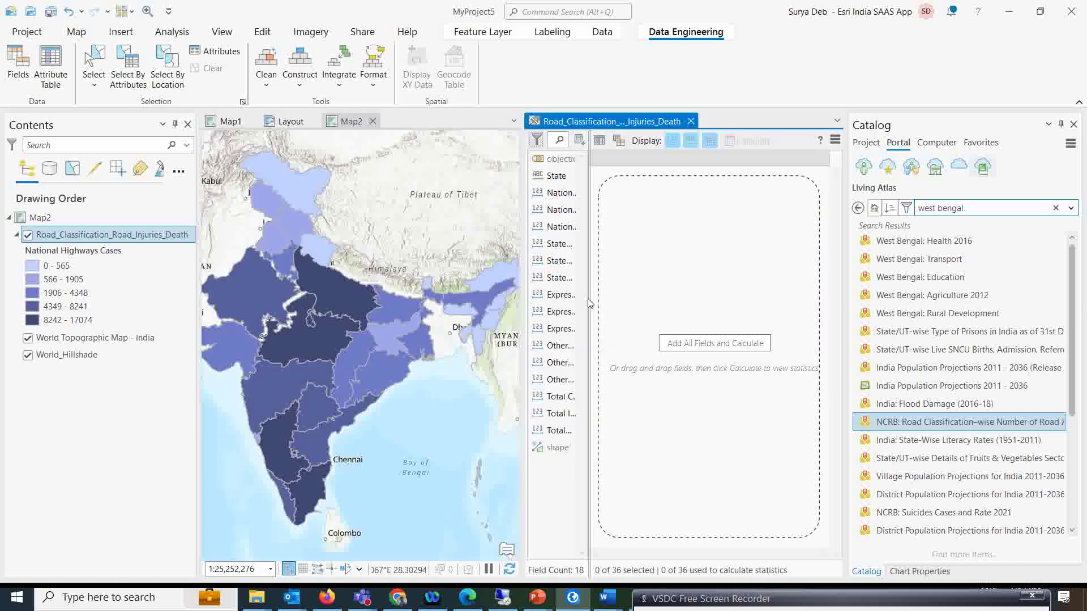
- Close the Catalog pane, widen the Data Engineering field list to show full names, and symbolize the layer by National Highways Died
{"action": "left_click", "coordinate": [1073, 124]}
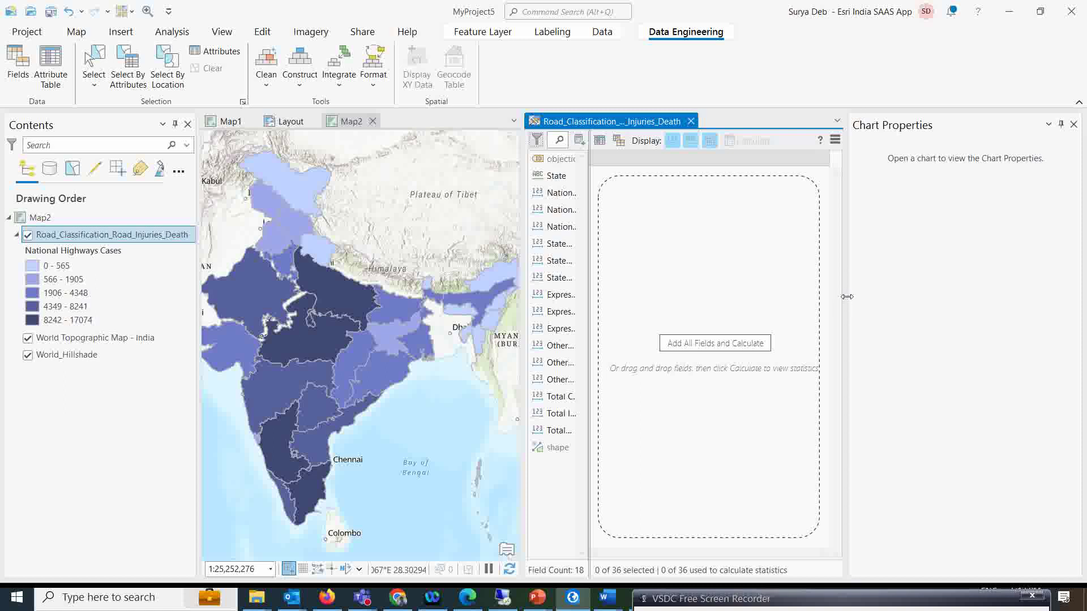
{"action": "left_click_drag", "start_coordinate": [844, 302], "coordinate": [944, 295]}
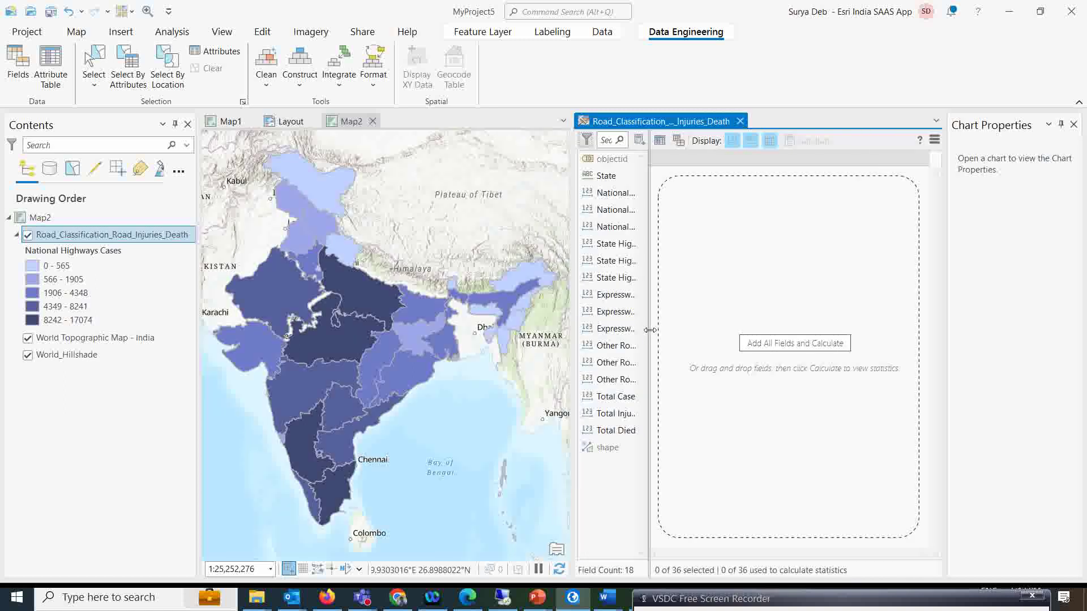
{"action": "left_click_drag", "start_coordinate": [644, 335], "coordinate": [830, 333]}
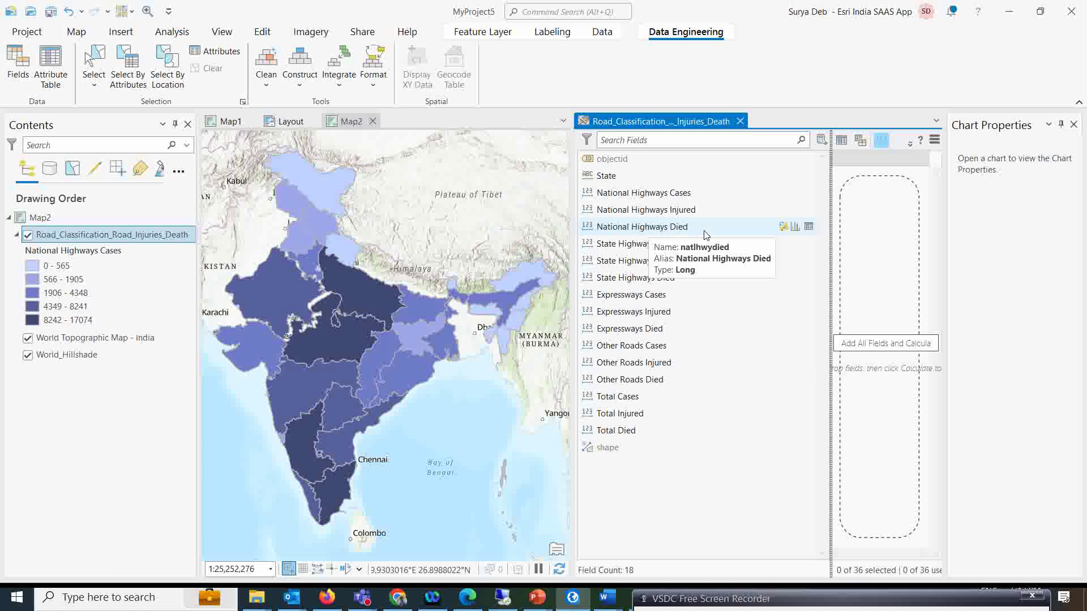
{"action": "left_click", "coordinate": [783, 227]}
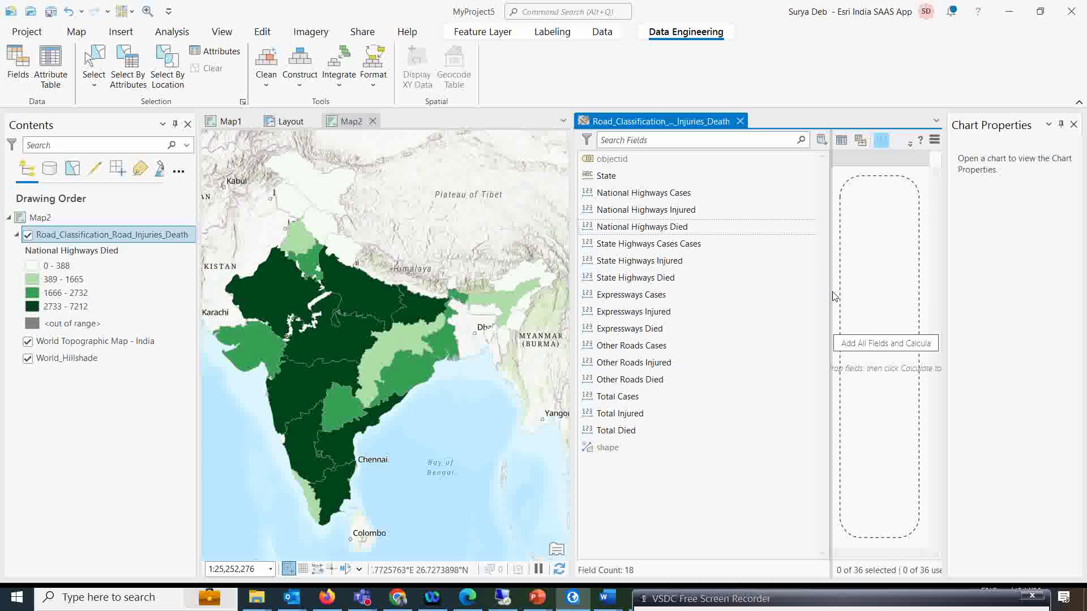
- Rebalance the map, field list and statistics areas, and create a histogram of the National Highways Died field
{"action": "left_click_drag", "start_coordinate": [829, 292], "coordinate": [778, 292]}
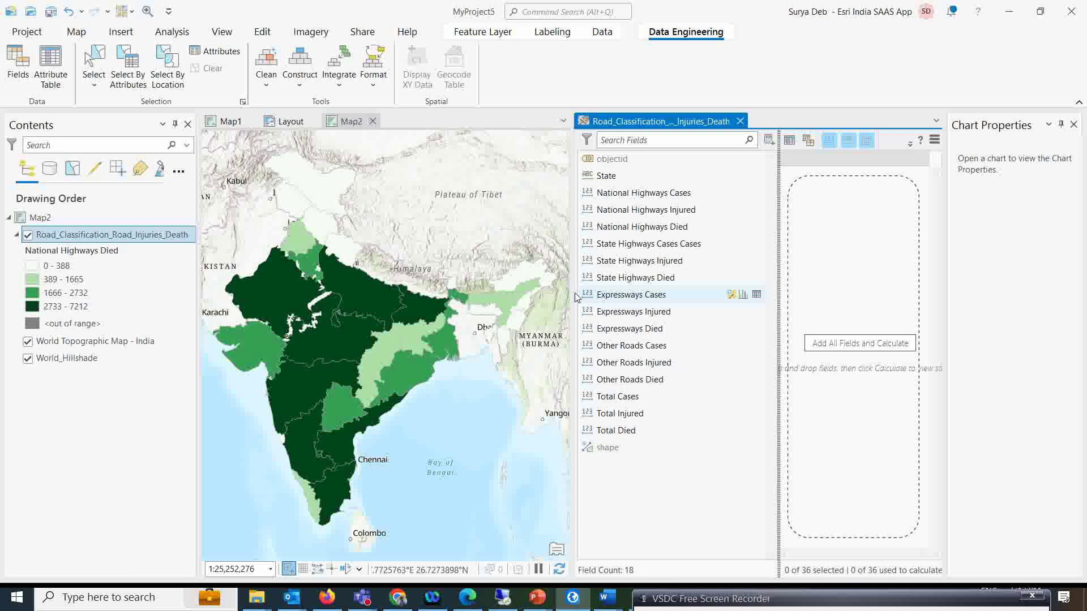
{"action": "left_click_drag", "start_coordinate": [573, 292], "coordinate": [542, 292]}
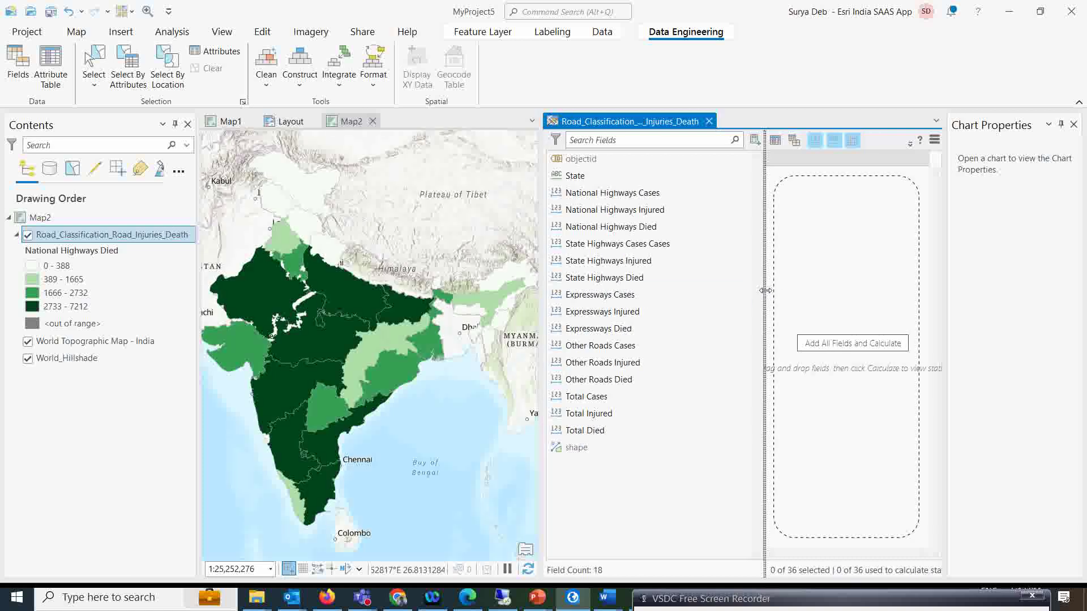
{"action": "left_click_drag", "start_coordinate": [758, 292], "coordinate": [722, 291]}
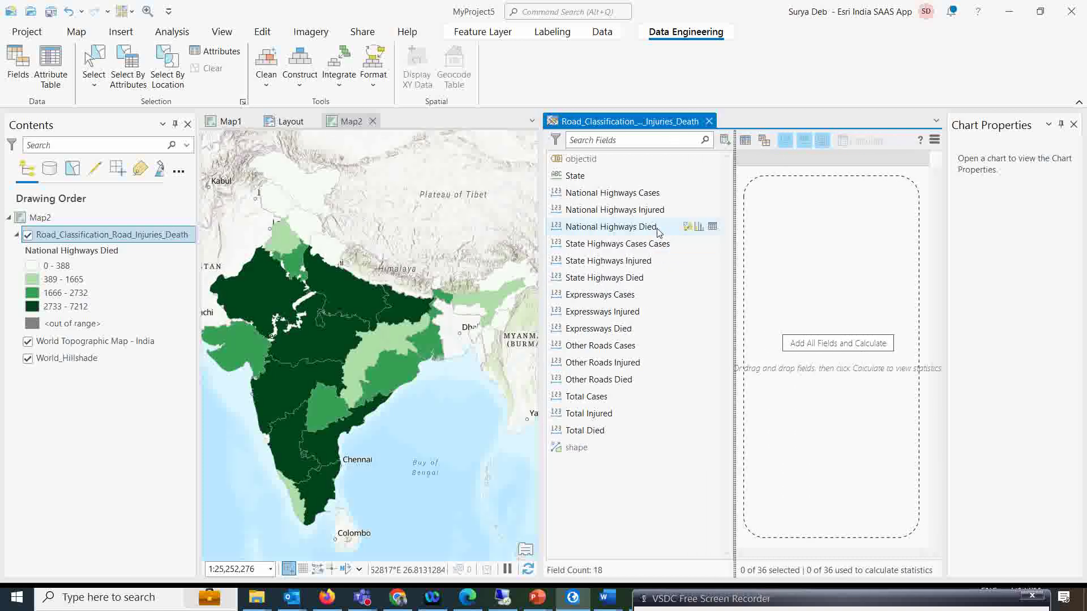
{"action": "left_click", "coordinate": [699, 227]}
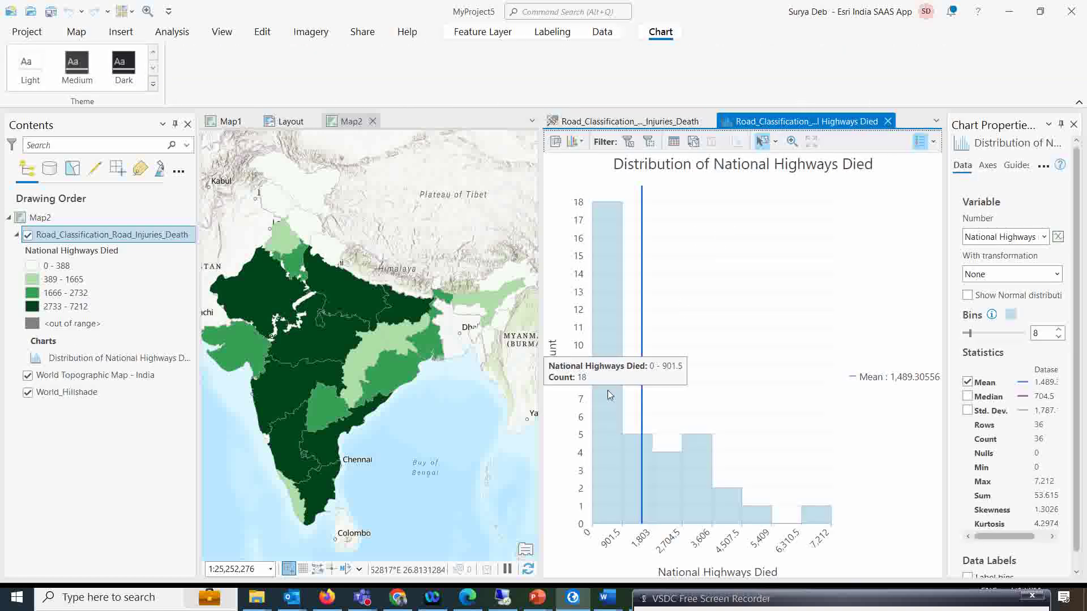
- Select the histogram's 0–901.5, 901.5–1,803 and 6,310.5–7,212 bars in turn to locate the matching states on the map
{"action": "left_click", "coordinate": [605, 394]}
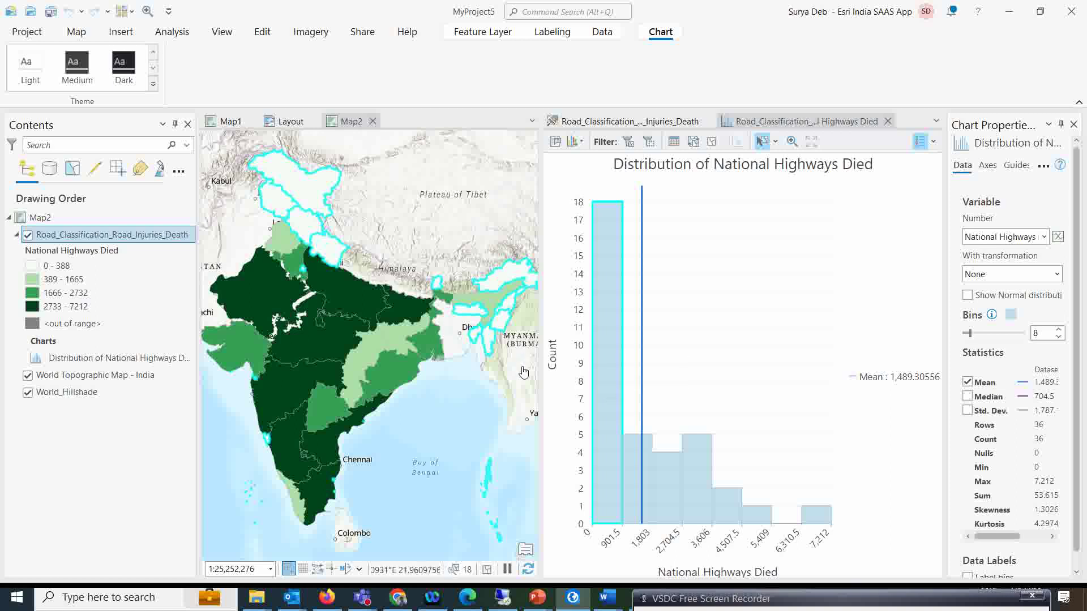
{"action": "left_click", "coordinate": [636, 460]}
{"action": "left_click", "coordinate": [817, 513]}
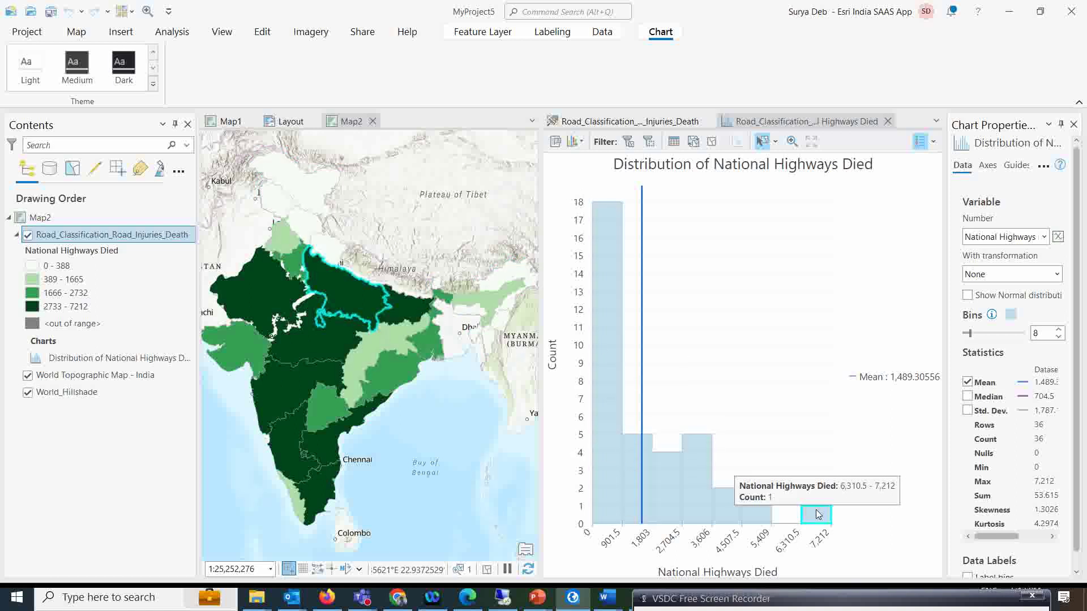